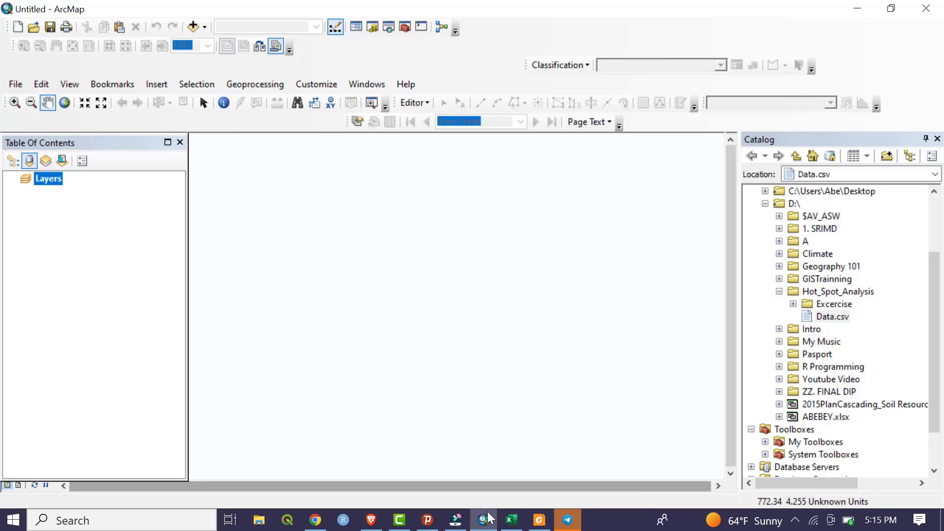
# Step: Switch to Excel and review the kebele, PTB IIR, latitude, longitude and year columns of the Data sheet, then return to ArcMap
pyautogui.click(510, 523)
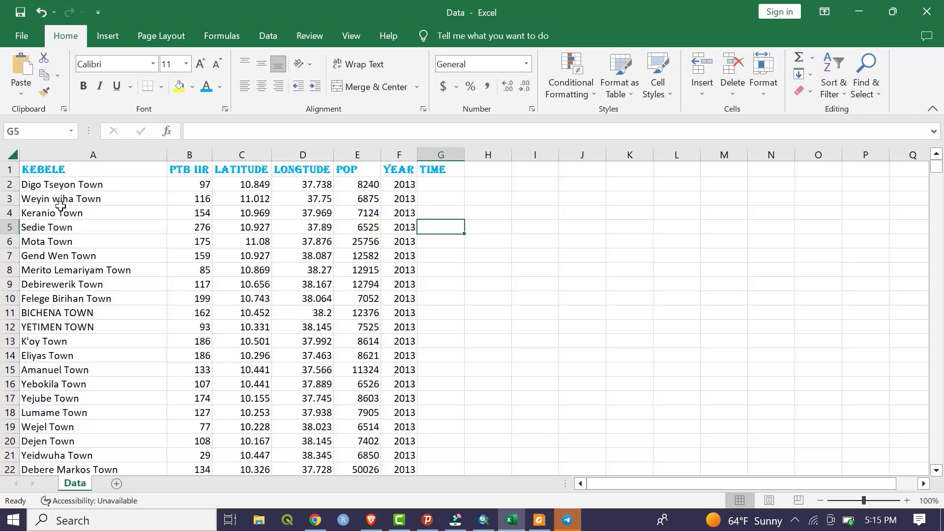
pyautogui.moveTo(64, 185); pyautogui.dragTo(58, 413)
pyautogui.click(197, 182)
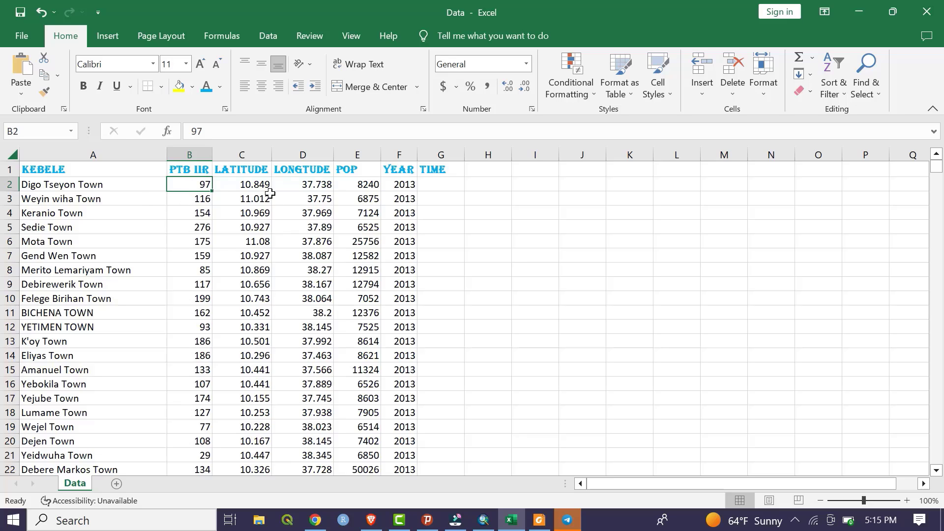
pyautogui.click(245, 186)
pyautogui.moveTo(246, 186); pyautogui.dragTo(280, 184)
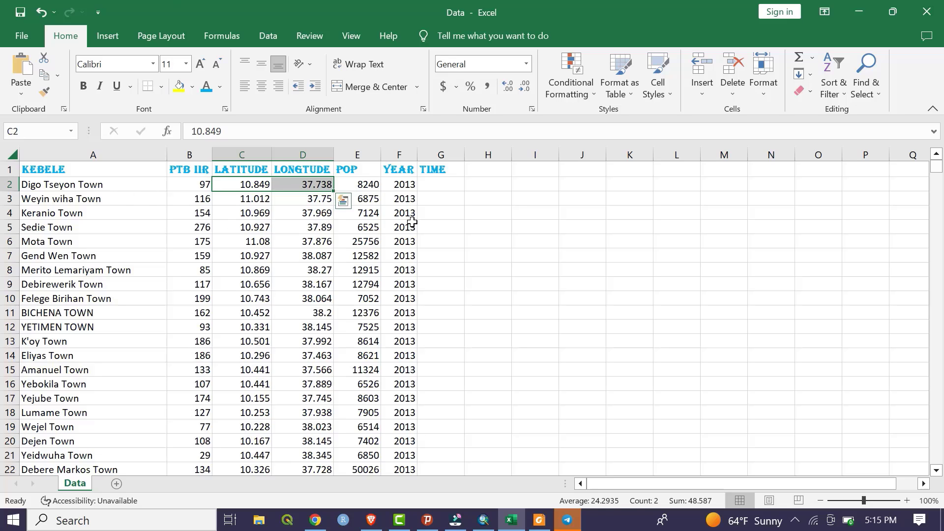
pyautogui.moveTo(404, 191); pyautogui.dragTo(397, 343)
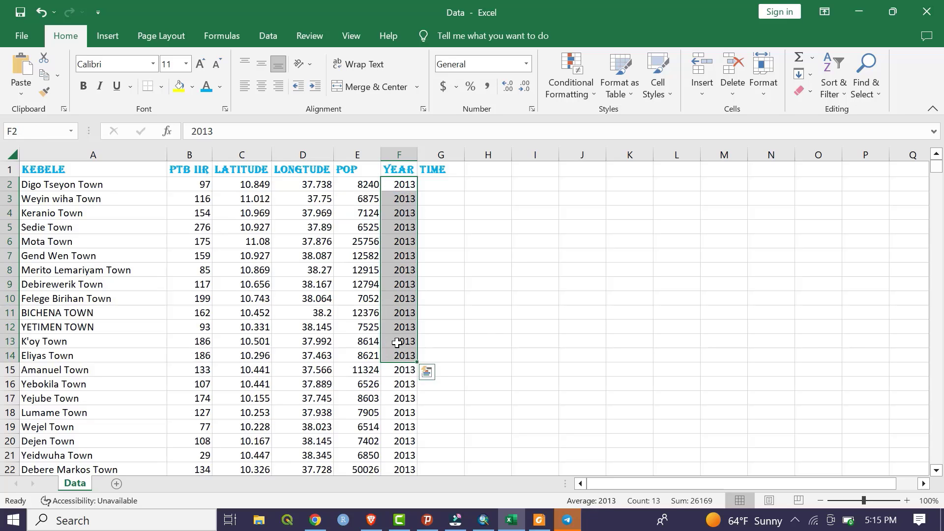
pyautogui.click(859, 15)
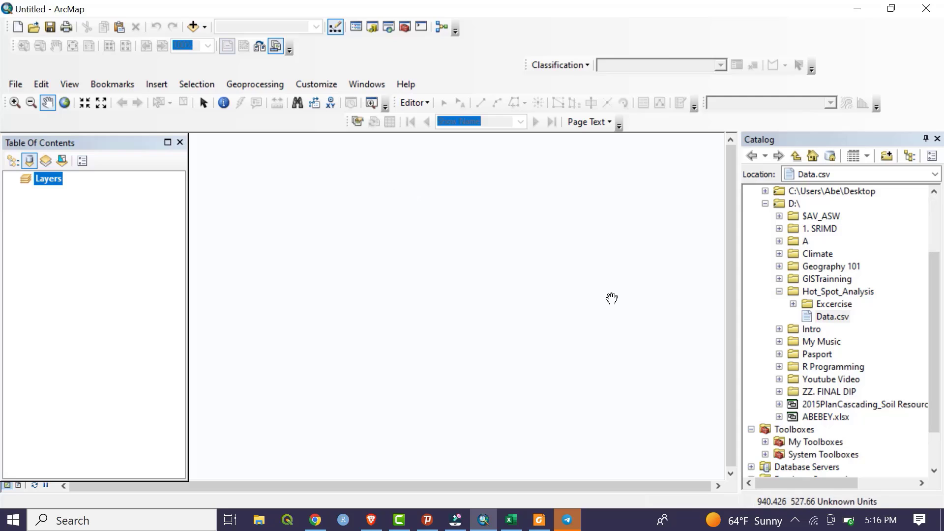
# Step: Add the Data.csv table from the Hot_Spot_Analysis folder to the map
pyautogui.moveTo(832, 315); pyautogui.dragTo(292, 282)
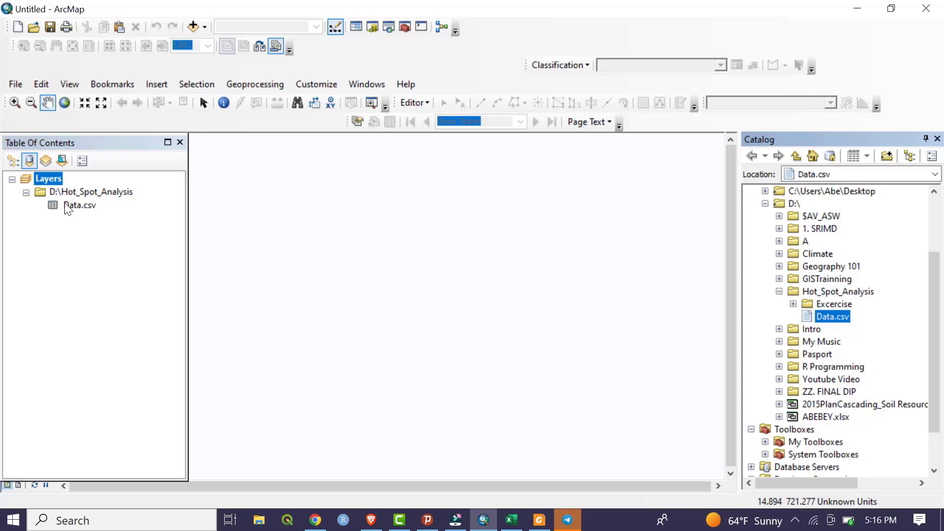
pyautogui.rightClick(79, 204)
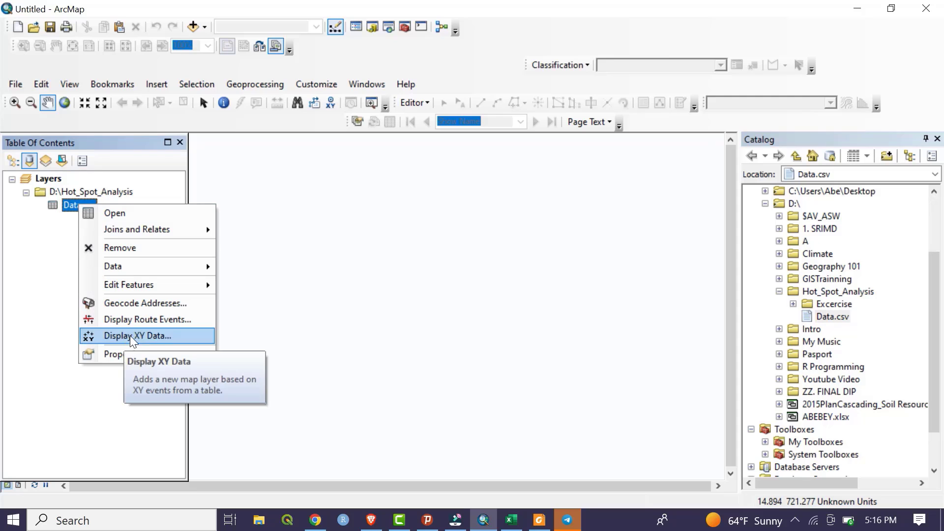
pyautogui.click(152, 337)
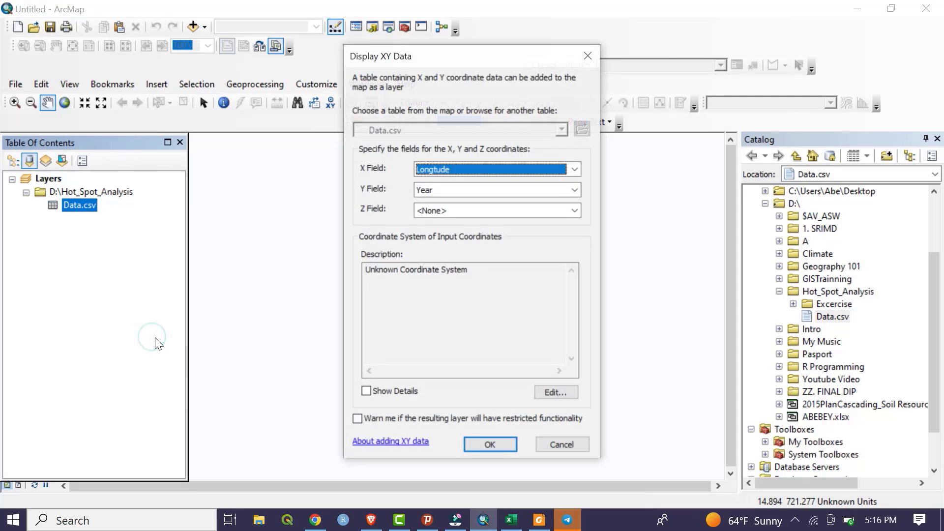
pyautogui.click(469, 188)
pyautogui.click(456, 223)
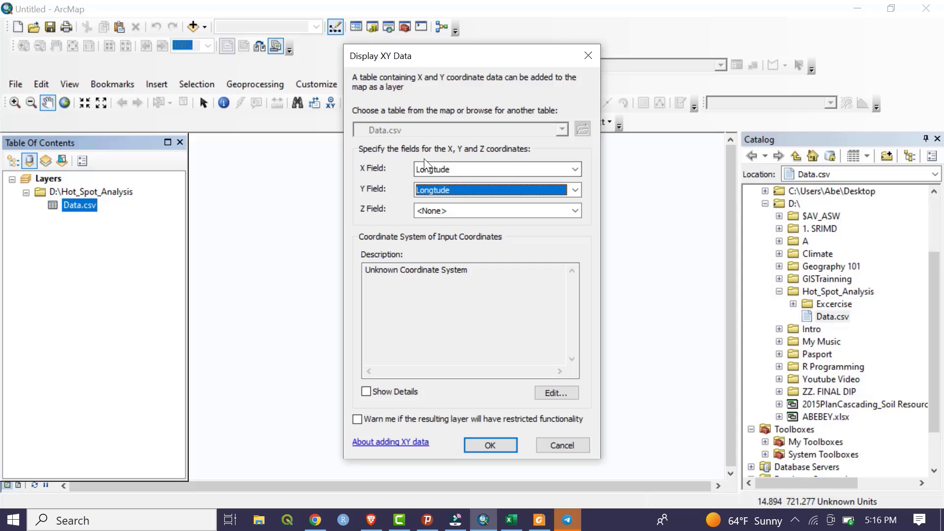
pyautogui.click(447, 195)
pyautogui.click(449, 213)
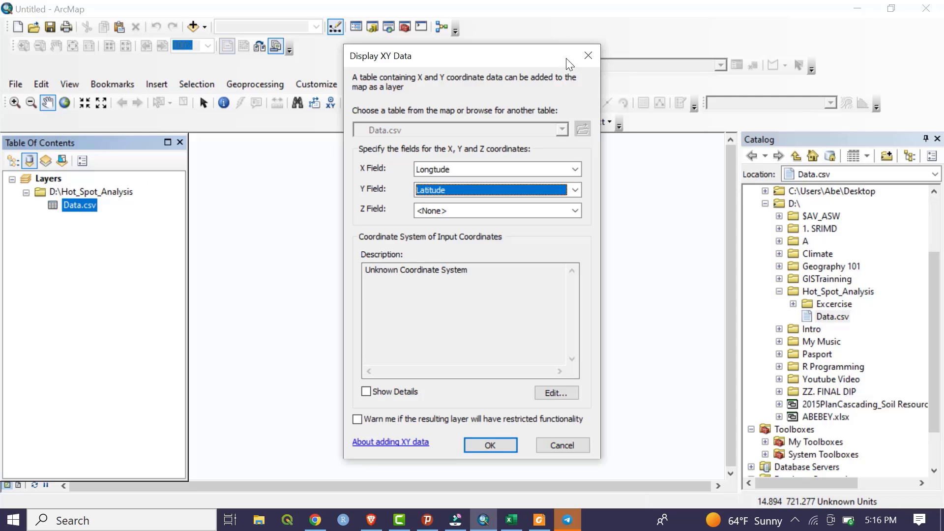
pyautogui.click(592, 55)
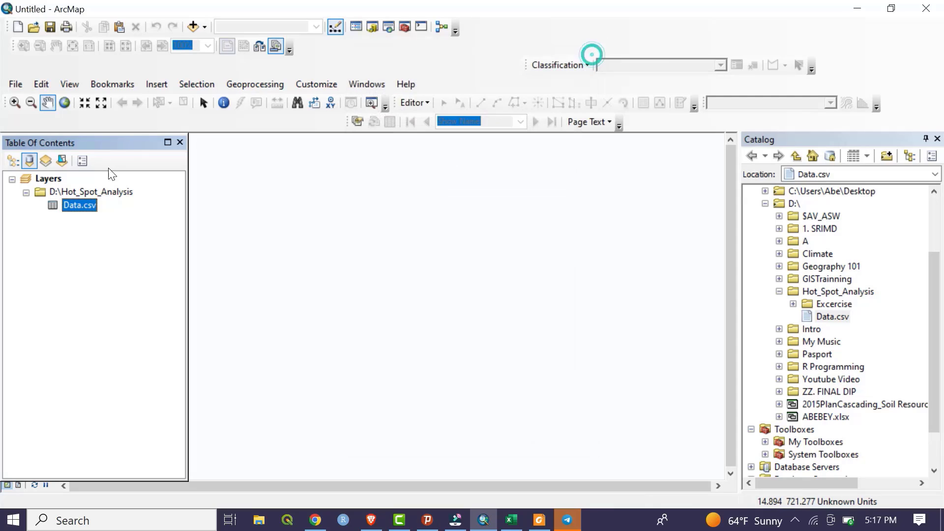
# Step: View the records and fields of the Data.csv table, then close the table
pyautogui.rightClick(80, 205)
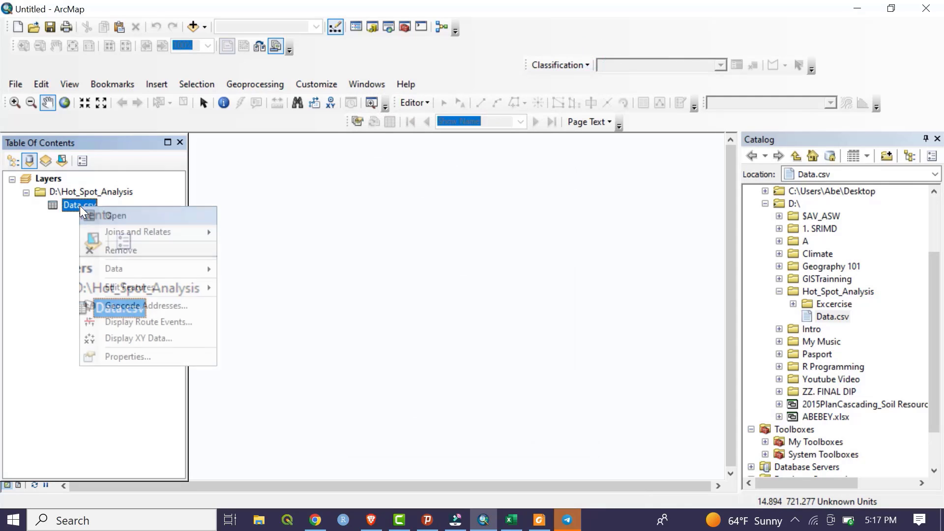
pyautogui.click(123, 215)
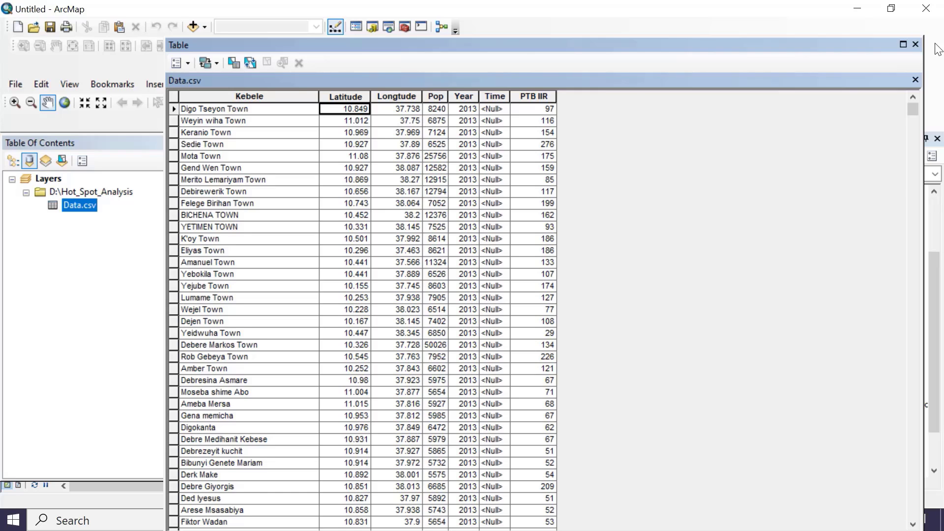
pyautogui.click(915, 44)
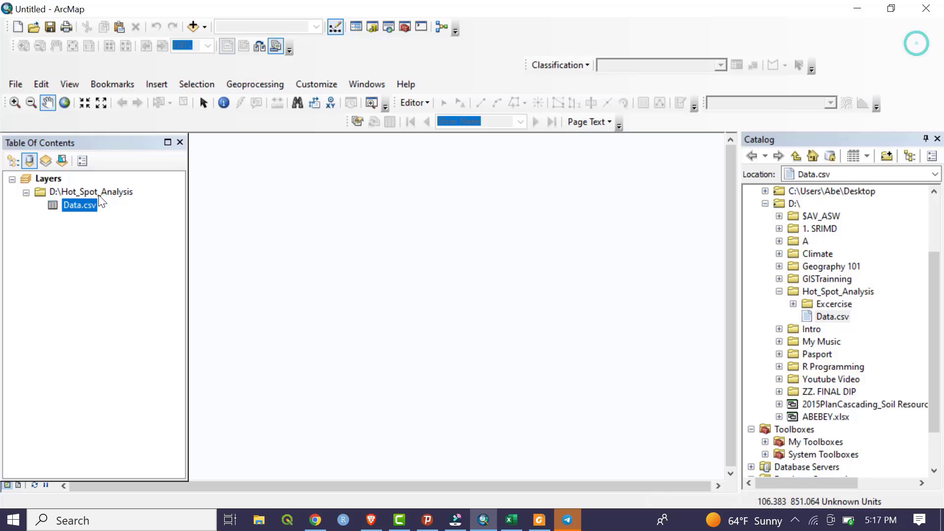
# Step: Set up Display XY Data for Data.csv with Longtude as the X field and Latitude as the Y field
pyautogui.rightClick(78, 204)
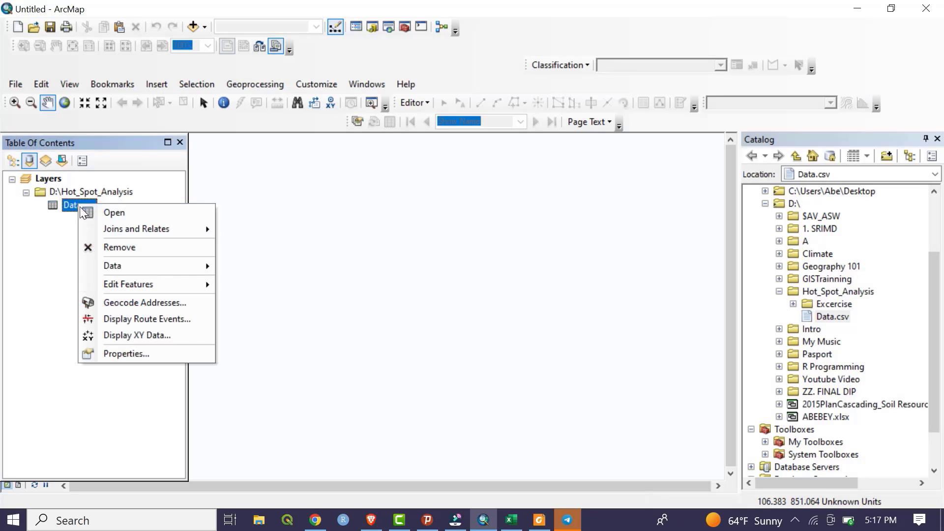
pyautogui.click(129, 335)
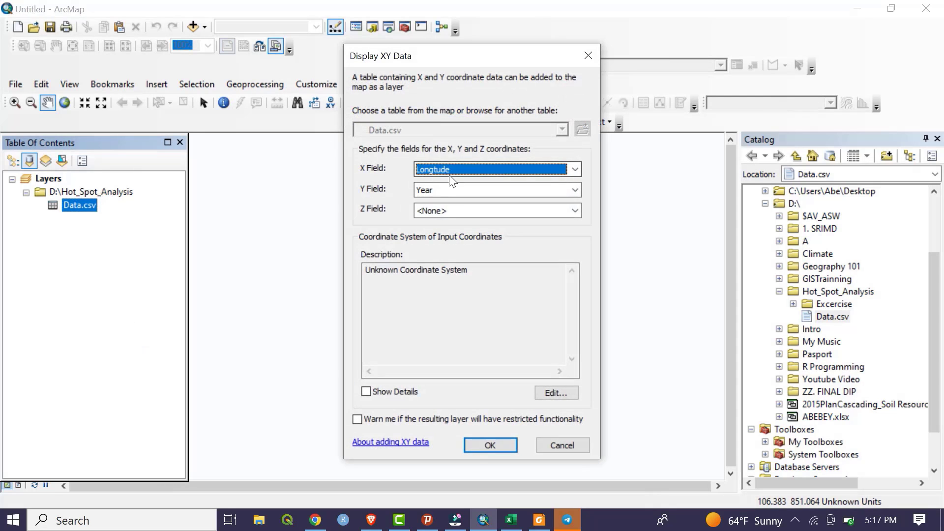
pyautogui.click(447, 191)
pyautogui.click(451, 214)
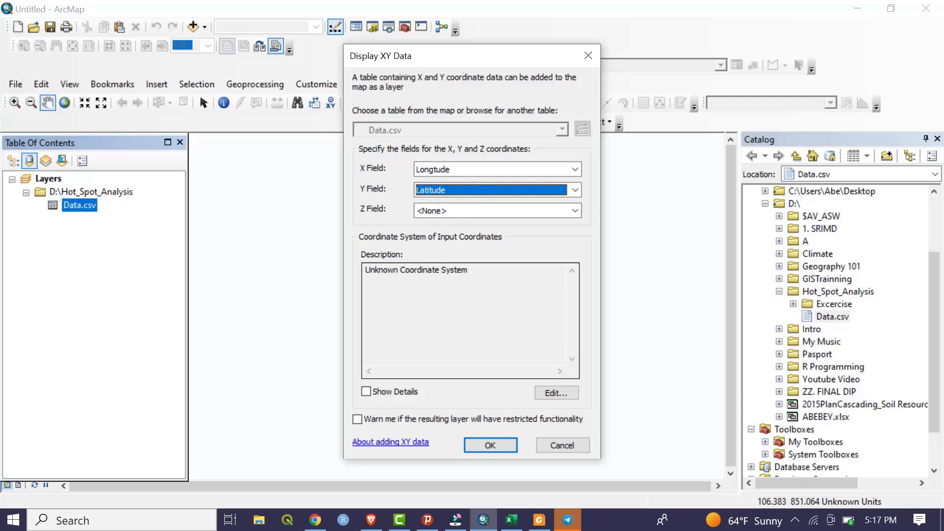
# Step: Assign the geographic coordinate system WGS 1984 from the World group to the XY data and plot the points as a layer
pyautogui.click(555, 393)
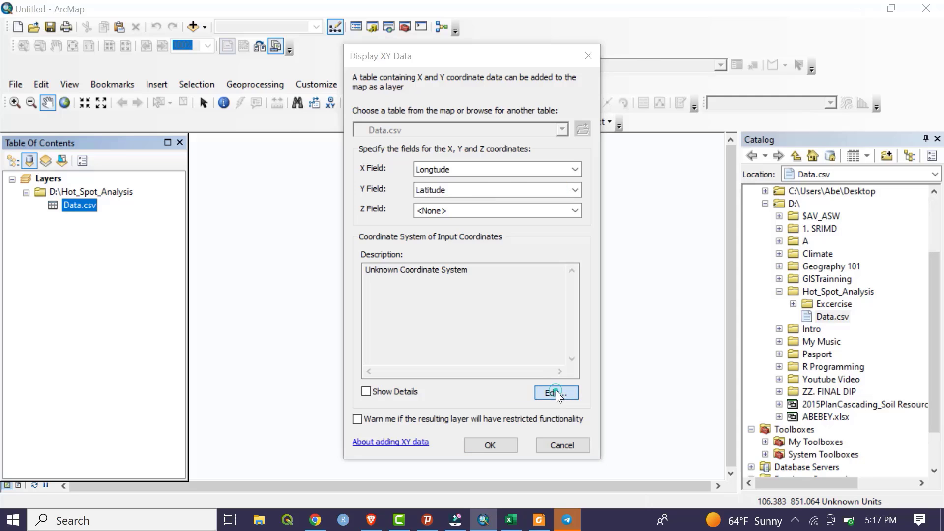
pyautogui.click(331, 134)
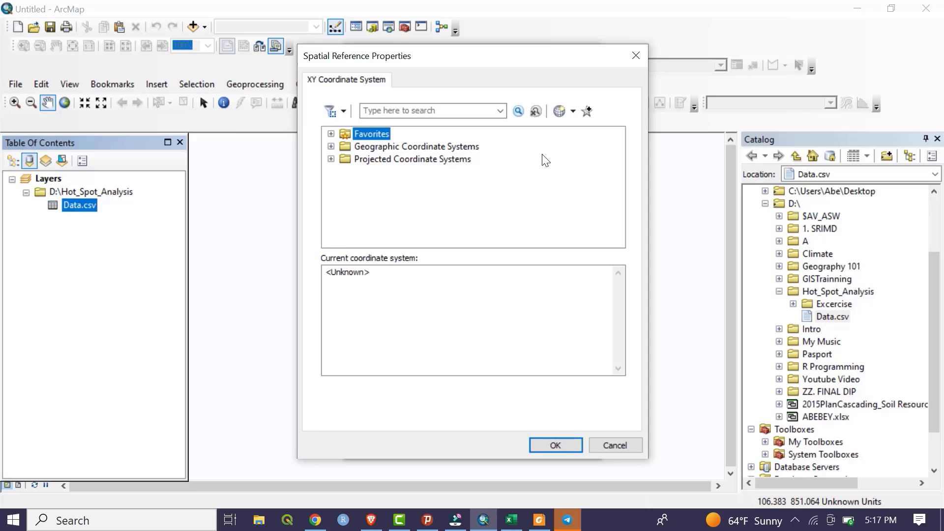
pyautogui.click(331, 147)
pyautogui.scroll(-4, 378, 187)
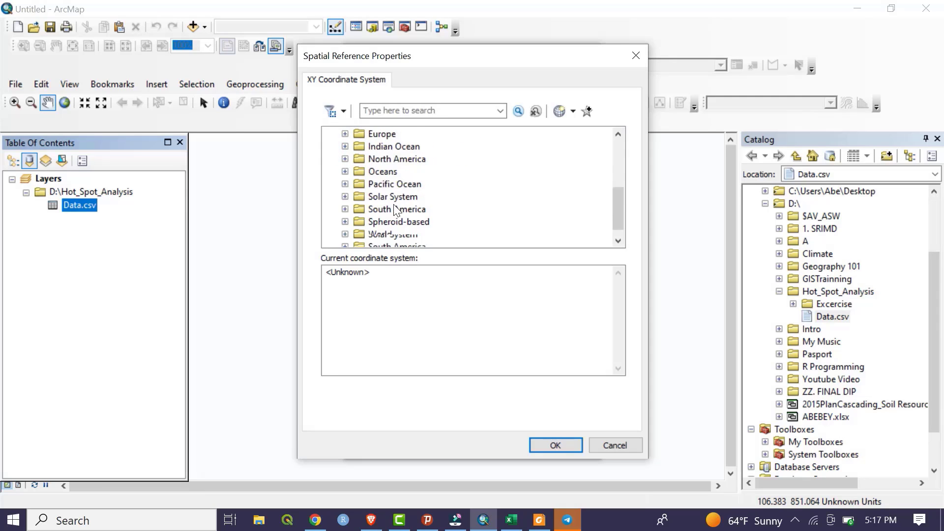
pyautogui.click(346, 221)
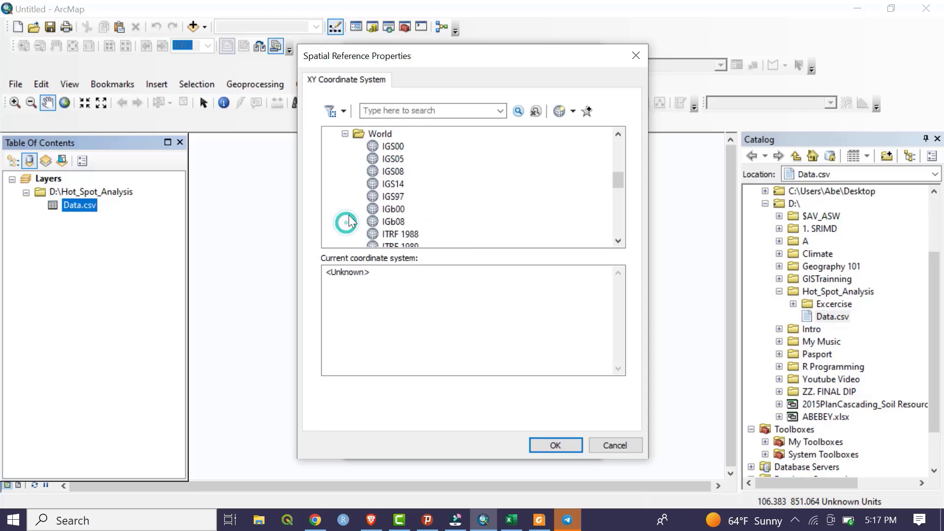
pyautogui.scroll(-5, 388, 206)
pyautogui.scroll(-4, 399, 199)
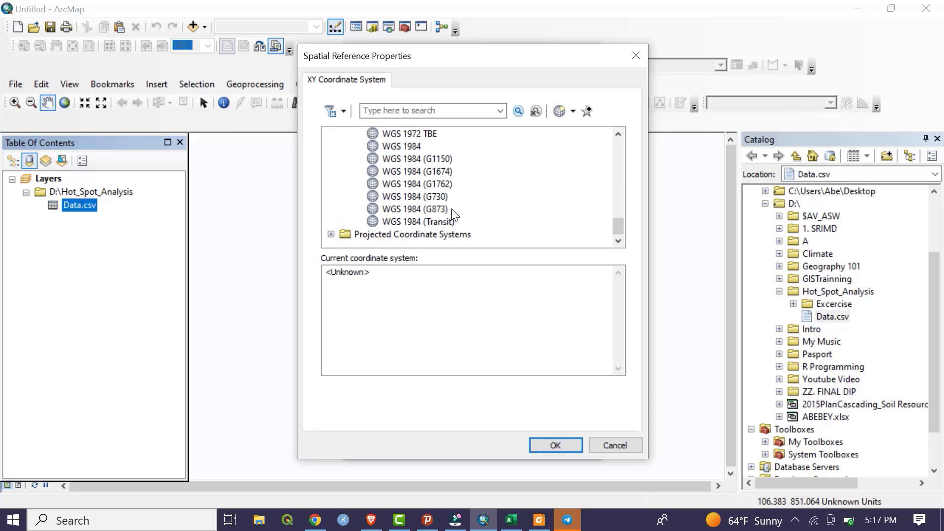
pyautogui.click(409, 147)
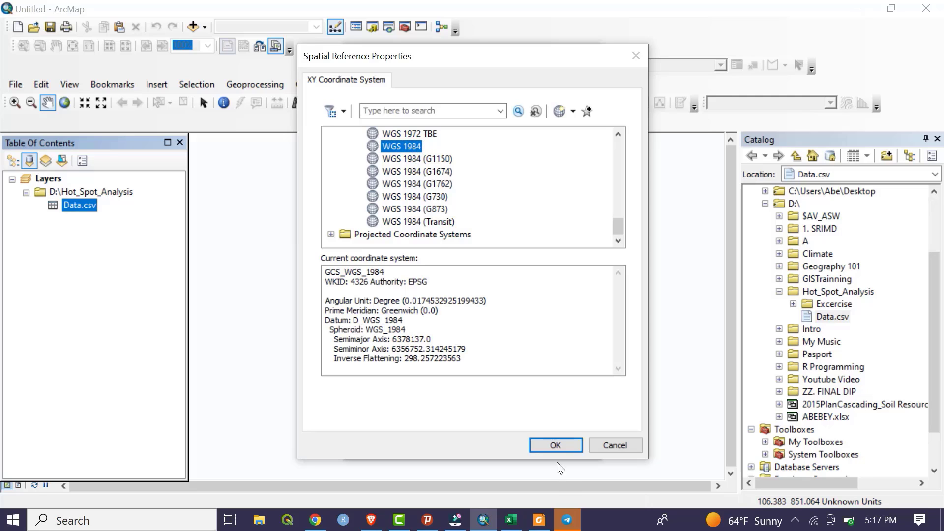
pyautogui.click(557, 446)
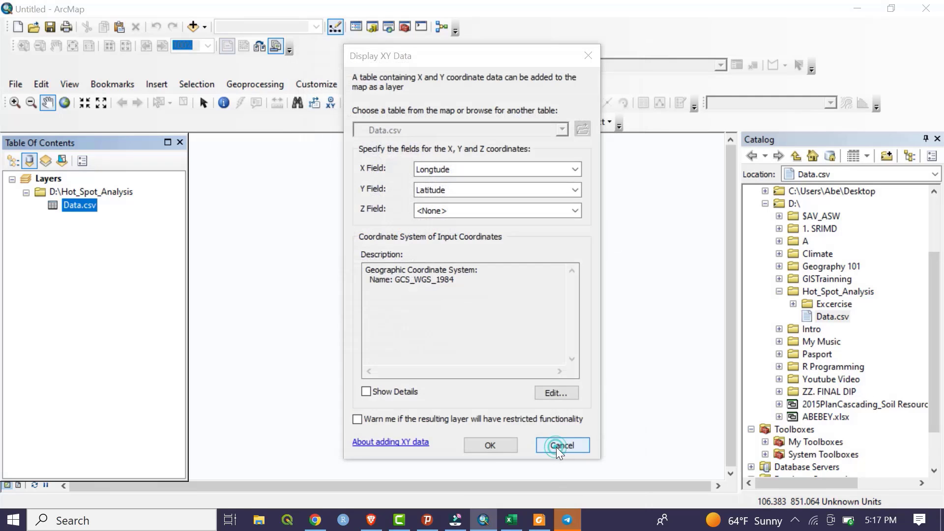
pyautogui.click(491, 446)
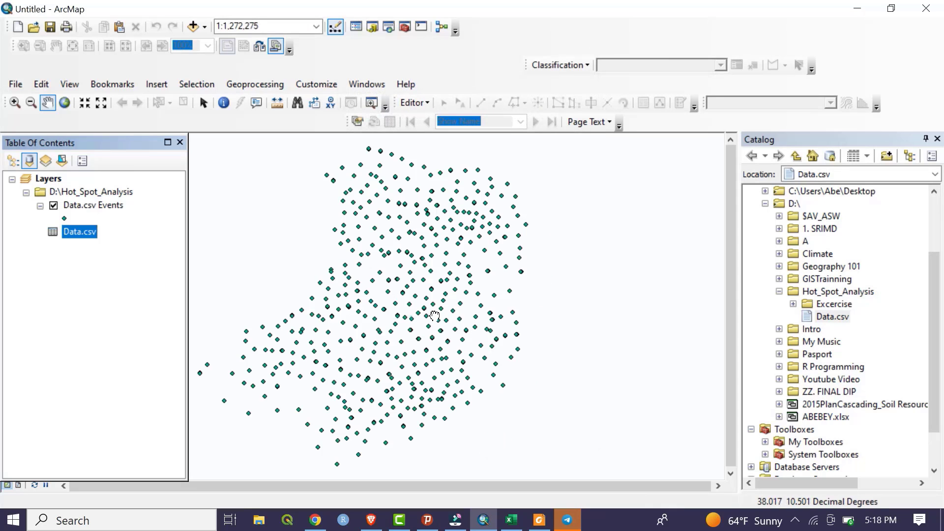
# Step: Export all features of Data.csv Events to a shapefile named Point_data in the Excercise folder and add it to the map
pyautogui.moveTo(408, 301); pyautogui.dragTo(452, 298)
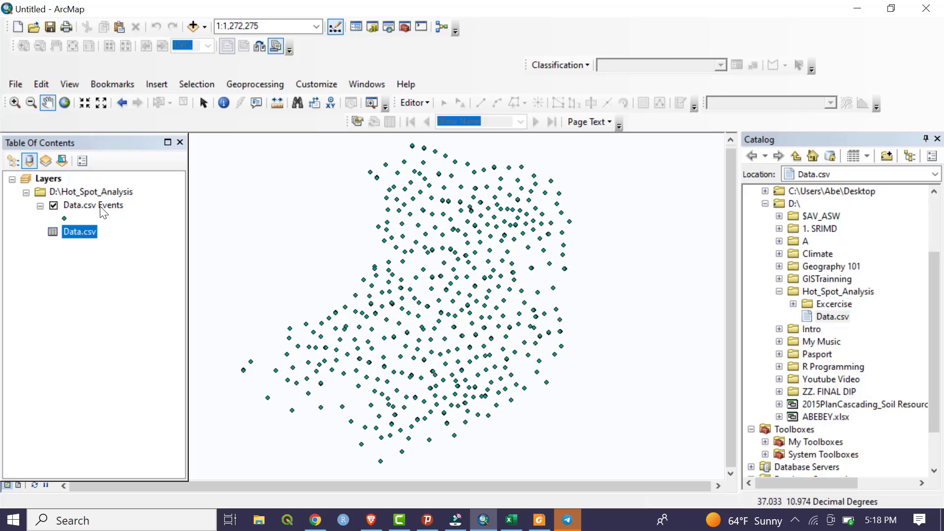
pyautogui.click(88, 204)
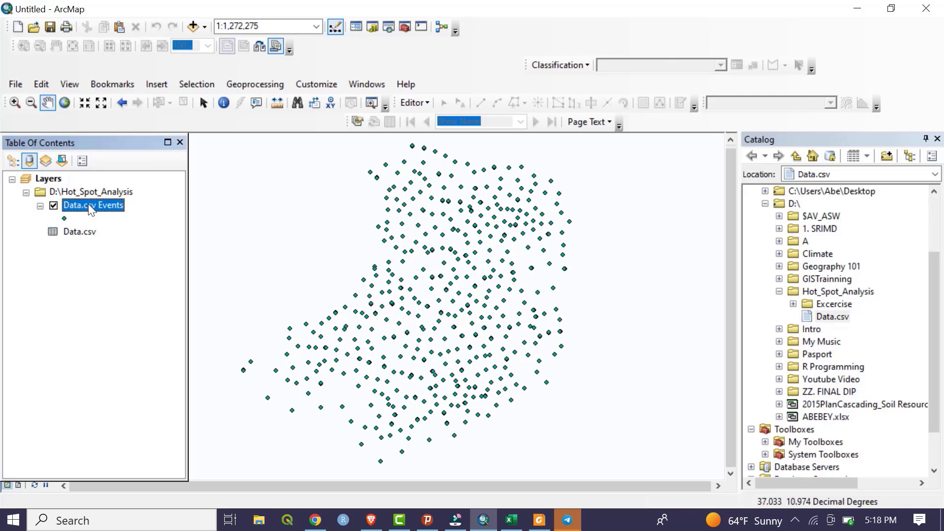
pyautogui.rightClick(88, 203)
pyautogui.moveTo(137, 443)
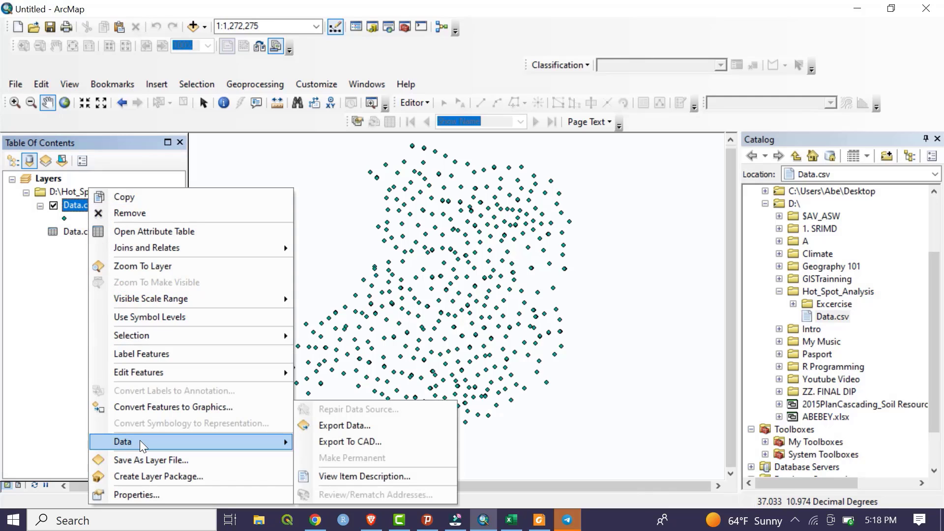
pyautogui.click(342, 425)
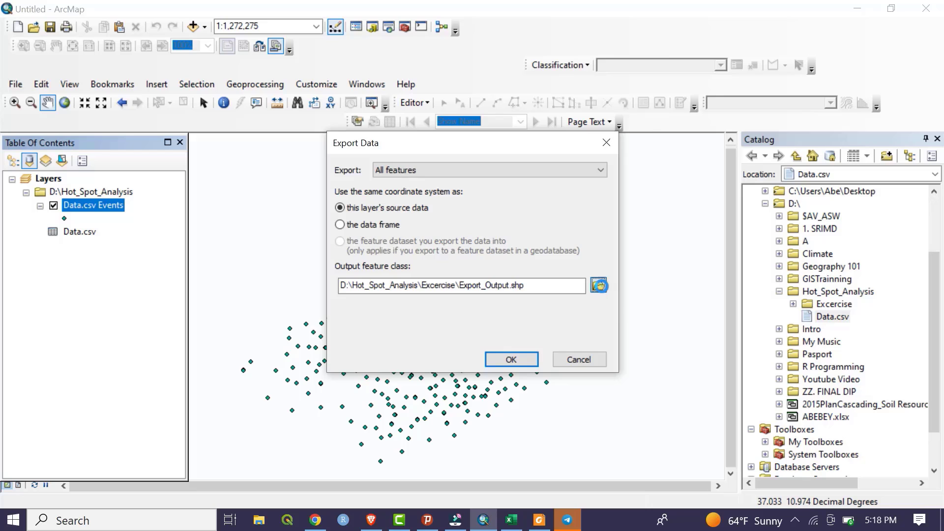
pyautogui.click(598, 285)
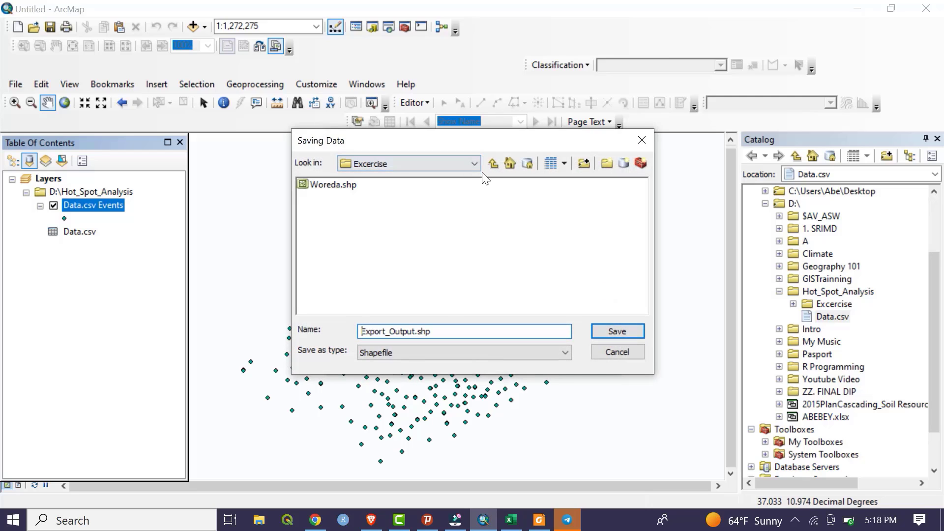
pyautogui.doubleClick(430, 331)
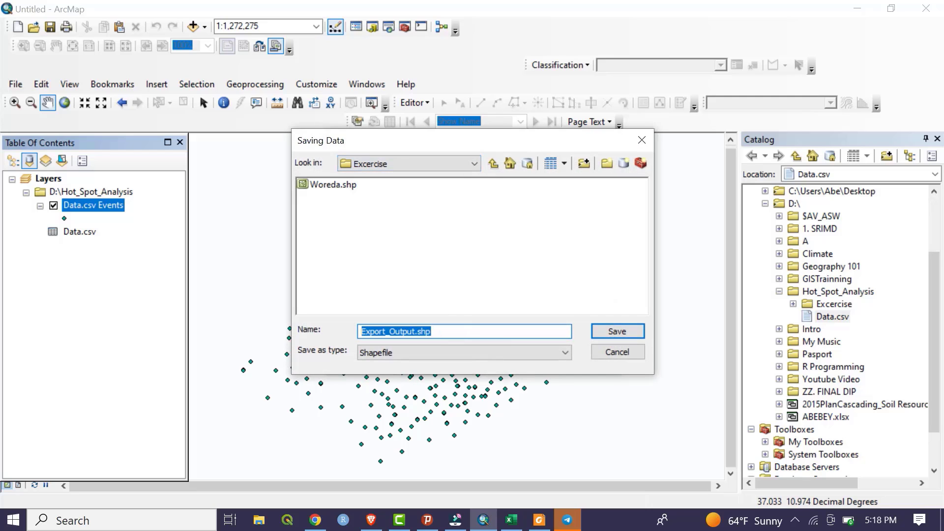
pyautogui.write('Point_data')
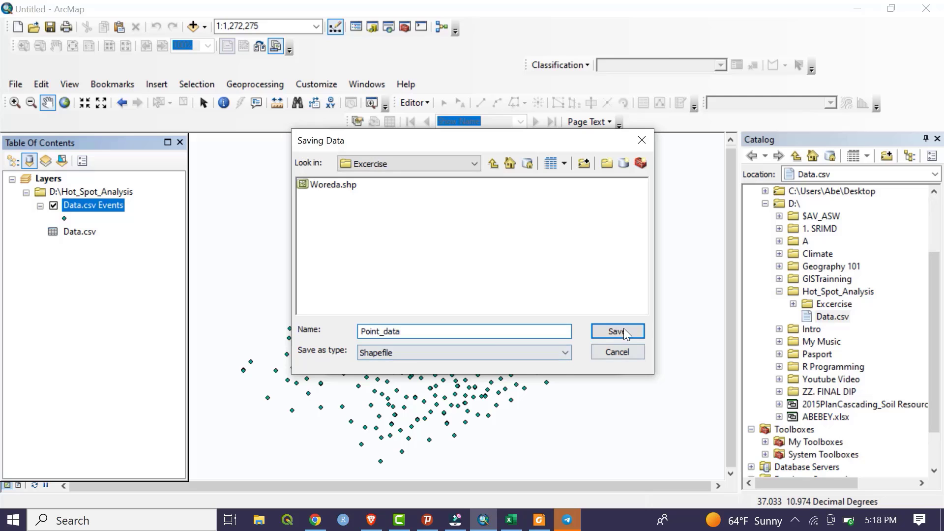
pyautogui.click(626, 328)
pyautogui.click(532, 358)
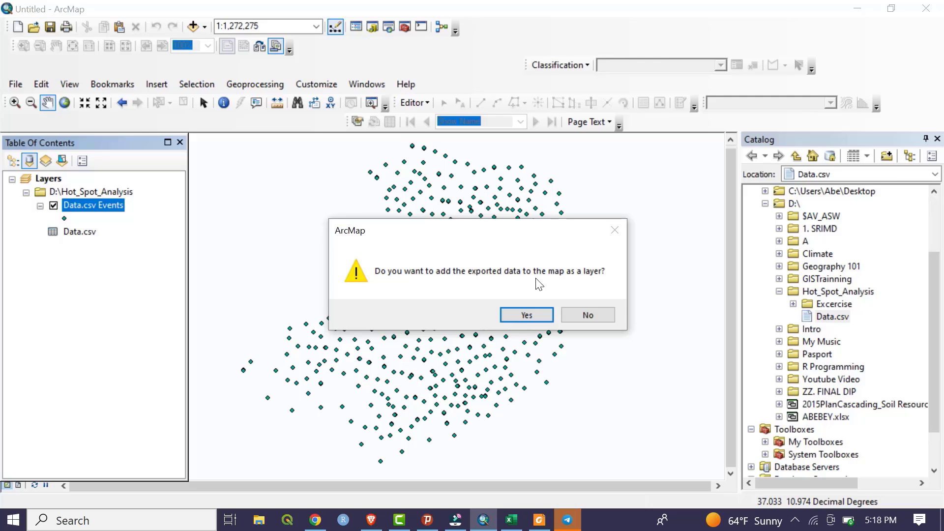
pyautogui.click(526, 316)
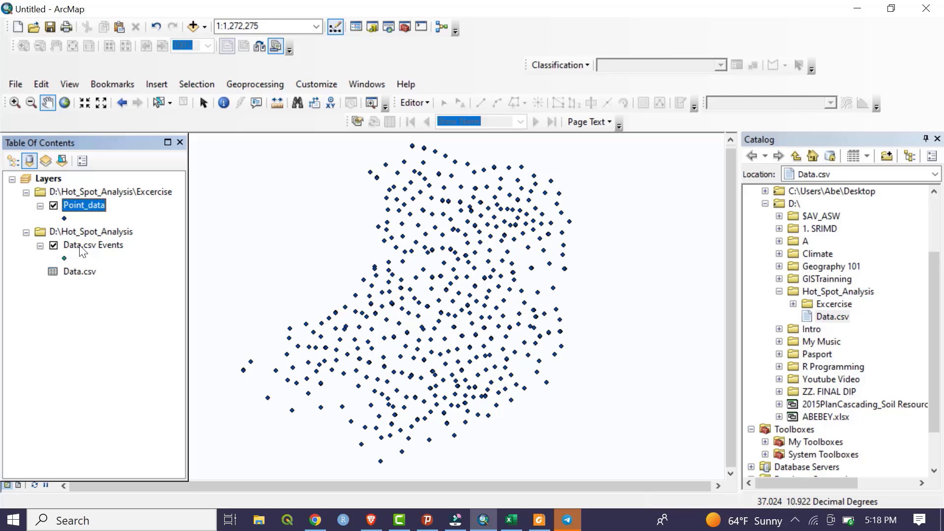
# Step: Remove the Data.csv table and the Data.csv Events layer from the map, keeping only the Point_data layer
pyautogui.rightClick(77, 270)
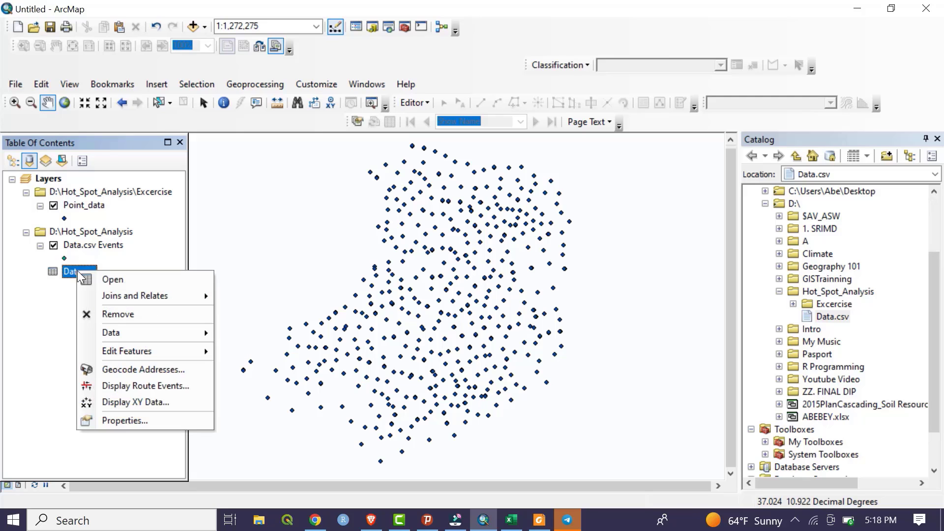
pyautogui.click(128, 316)
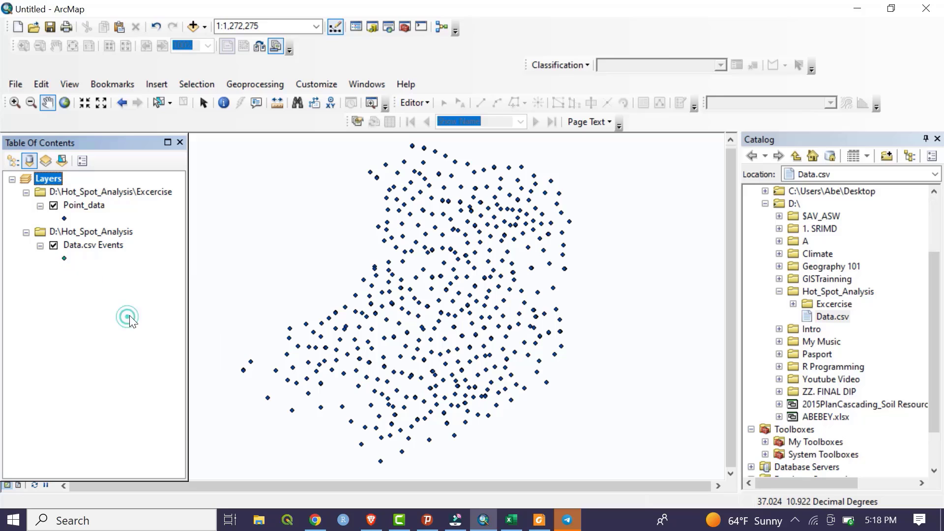
pyautogui.rightClick(105, 251)
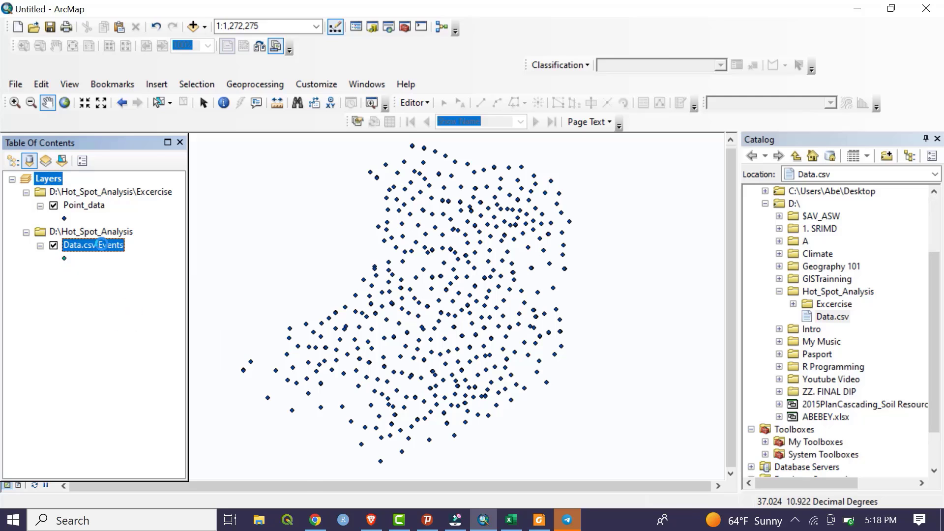
pyautogui.click(156, 218)
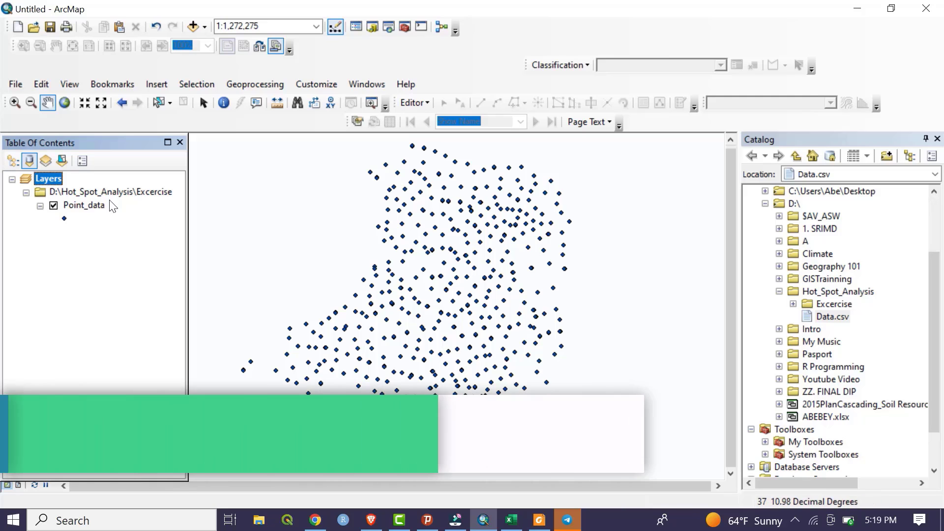
pyautogui.moveTo(441, 272); pyautogui.dragTo(427, 287)
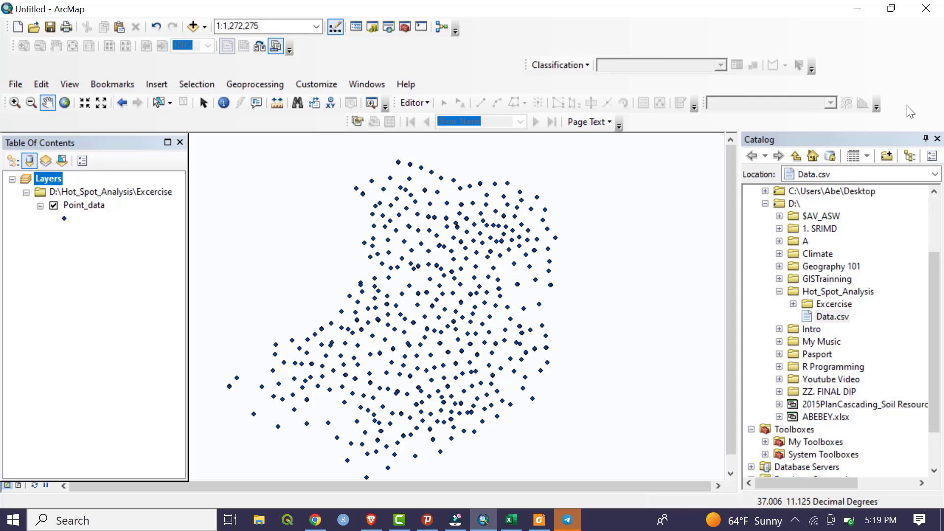
# Step: Open the Project tool from the Projections and Transformations toolset in Data Management Tools and set Point_data as the input dataset
pyautogui.click(938, 139)
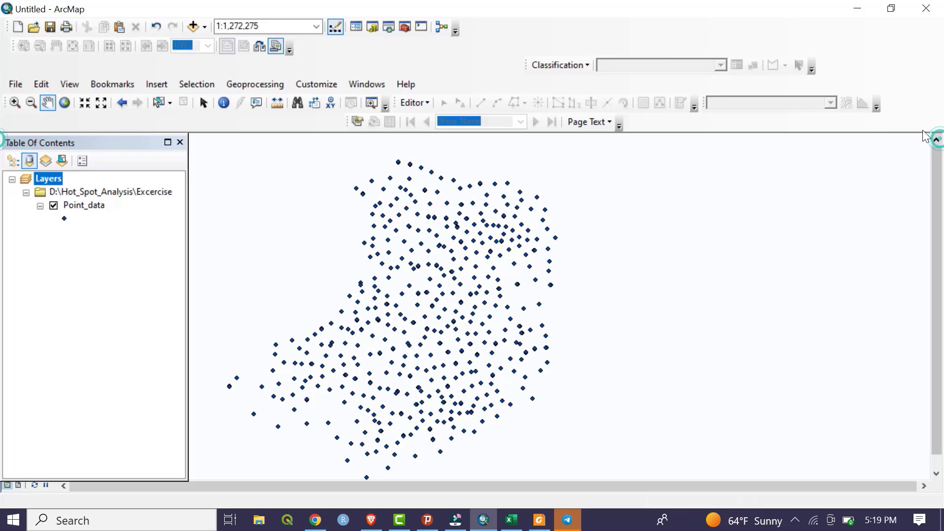
pyautogui.click(402, 26)
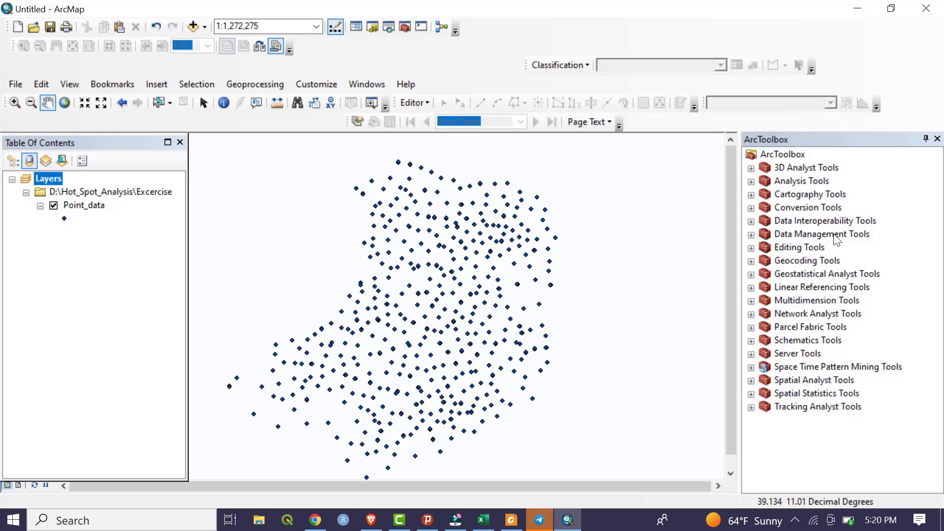
pyautogui.click(751, 235)
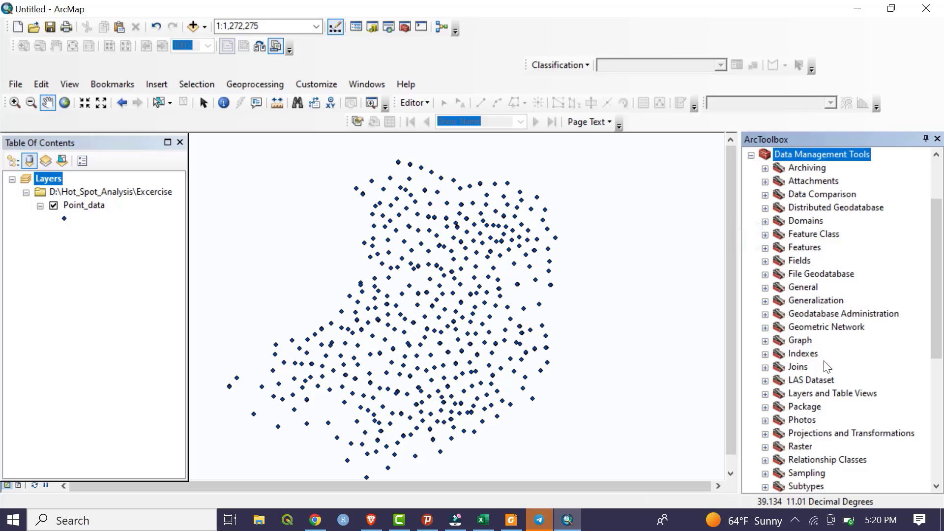
pyautogui.scroll(-1, 826, 366)
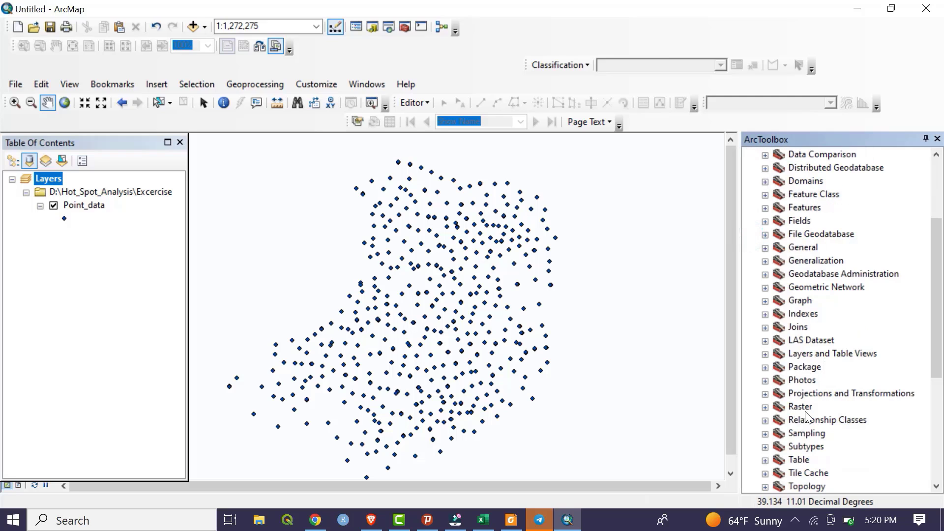
pyautogui.click(765, 393)
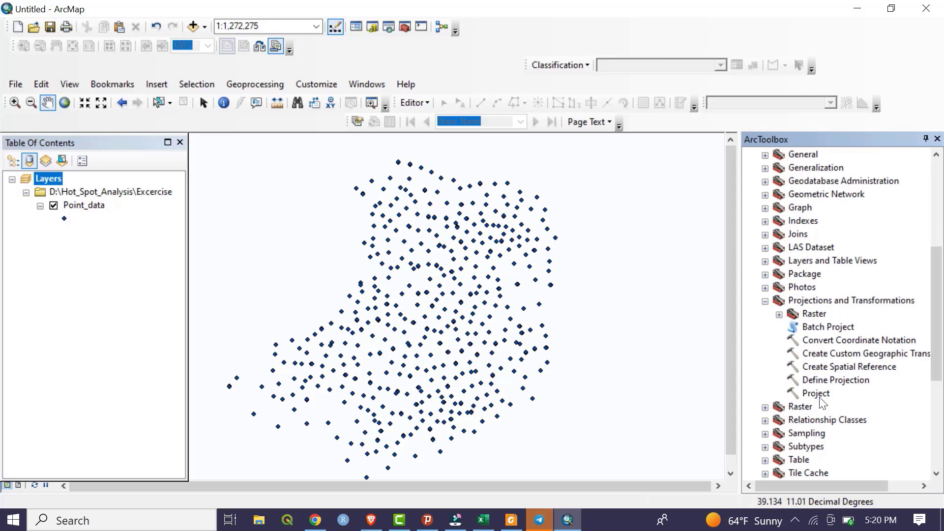
pyautogui.doubleClick(816, 394)
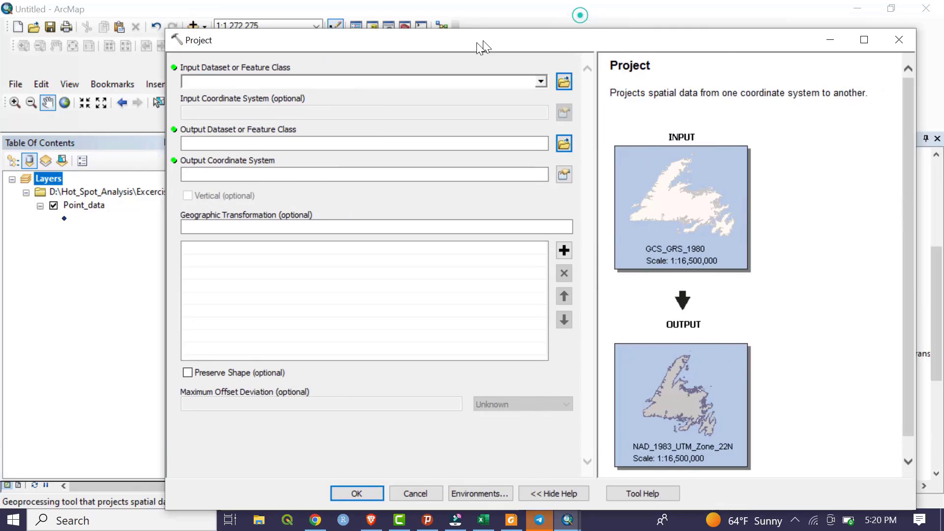
pyautogui.moveTo(484, 48); pyautogui.dragTo(432, 59)
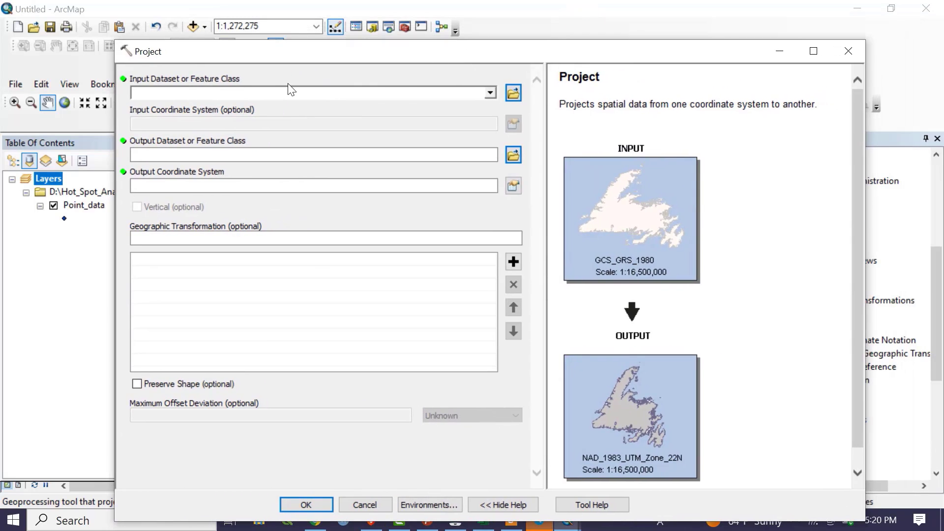
pyautogui.click(490, 93)
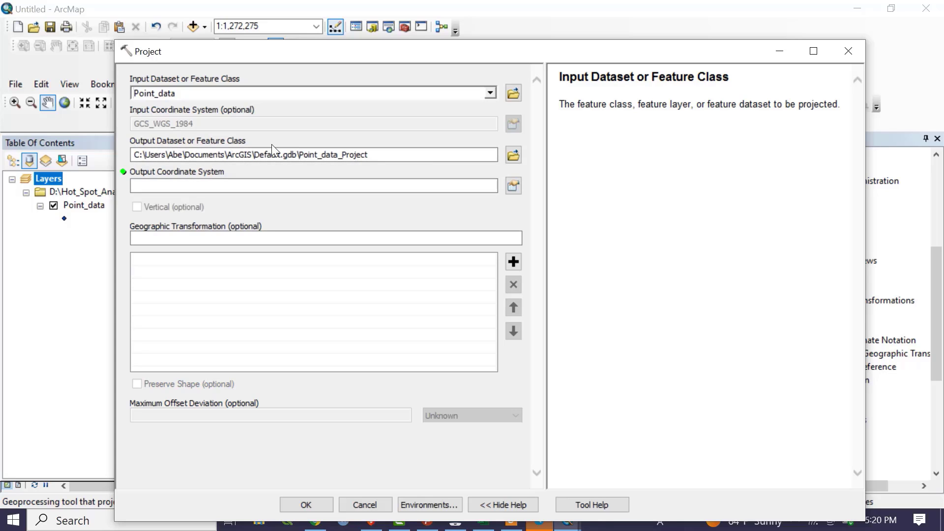
# Step: Set the Project tool's output dataset to Point_UTM in the Excercise folder of D:\Hot_Spot_Analysis
pyautogui.click(514, 156)
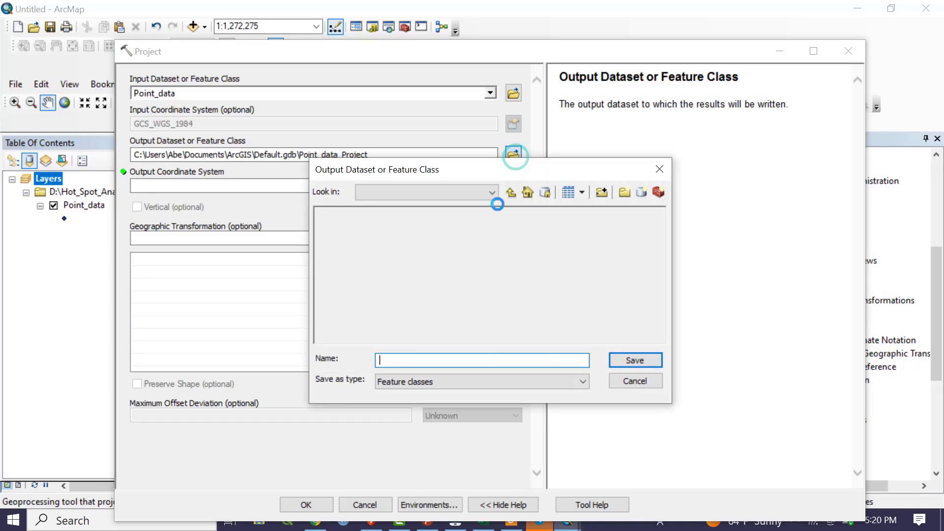
pyautogui.click(430, 192)
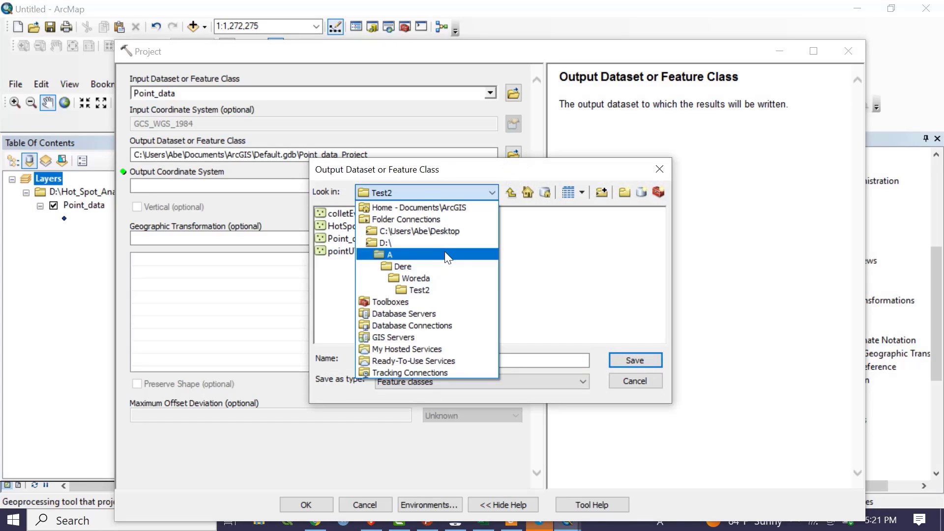
pyautogui.click(494, 193)
pyautogui.click(494, 193)
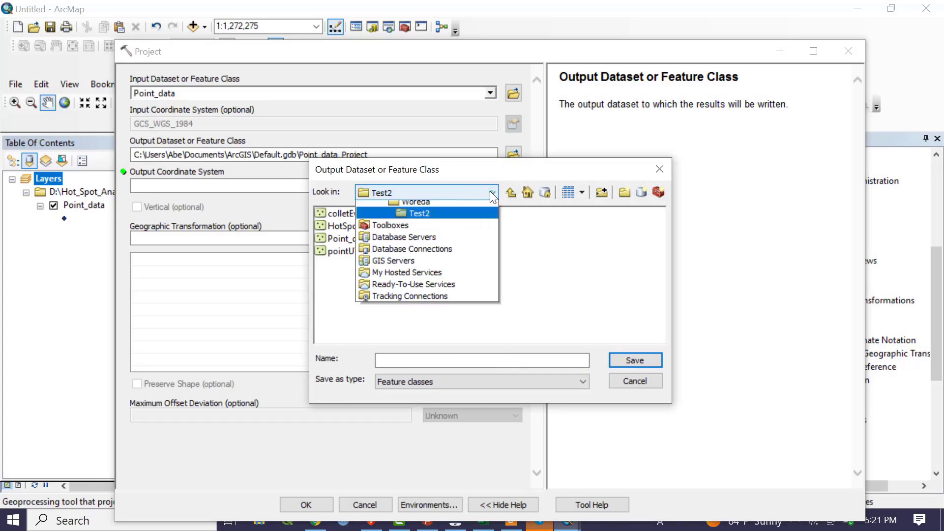
pyautogui.click(398, 238)
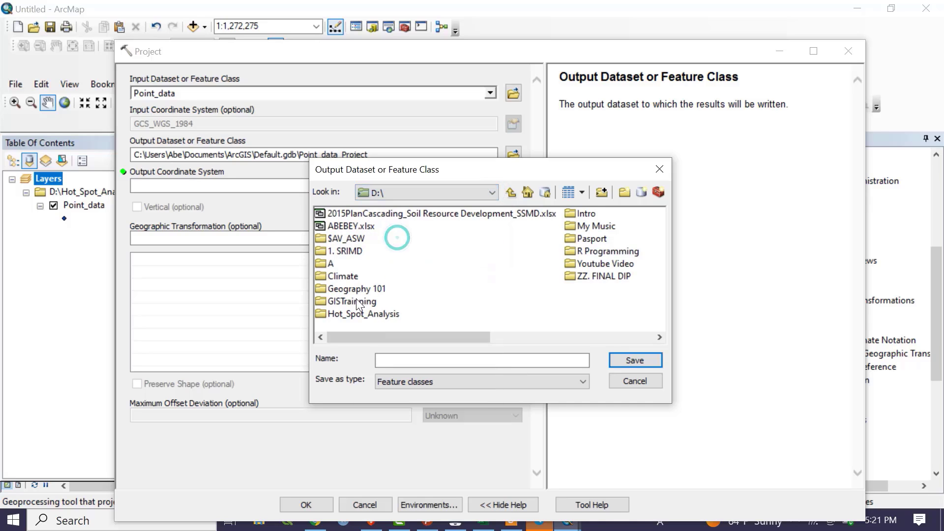
pyautogui.doubleClick(385, 313)
pyautogui.doubleClick(344, 214)
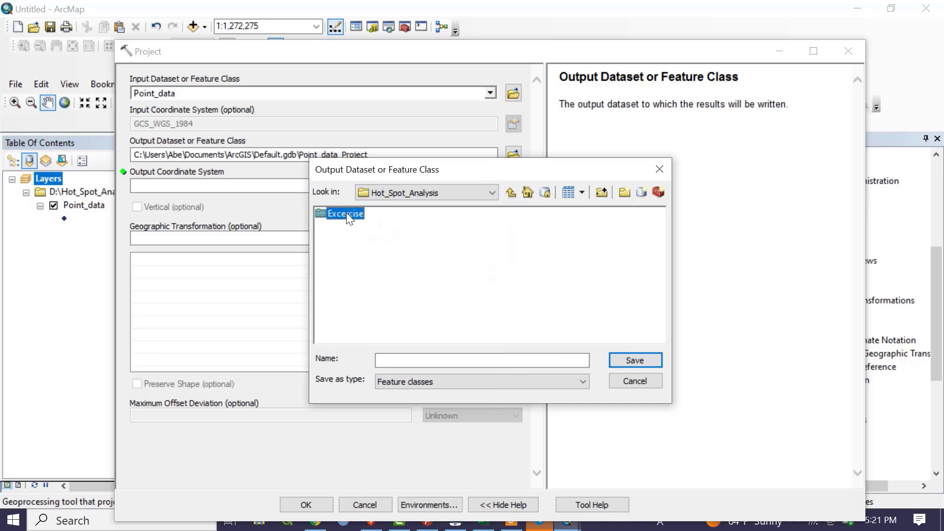
pyautogui.click(404, 362)
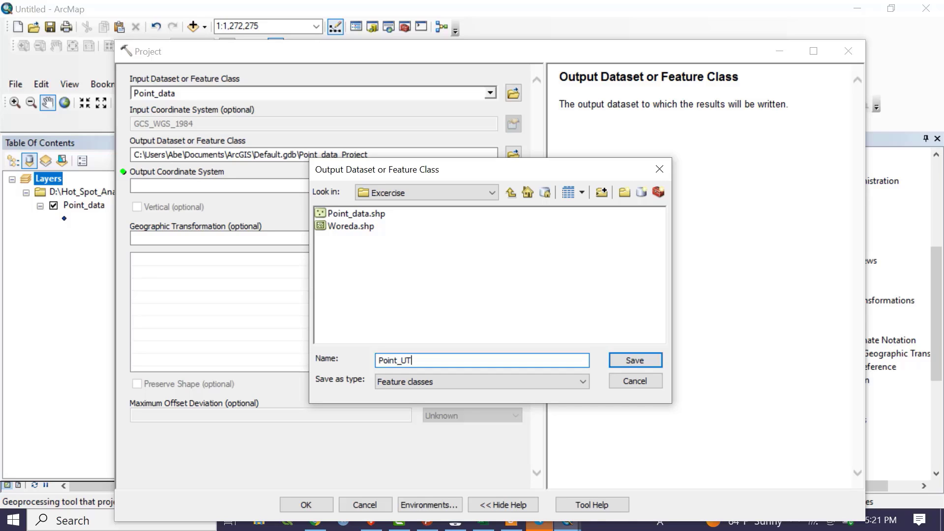
pyautogui.click(634, 362)
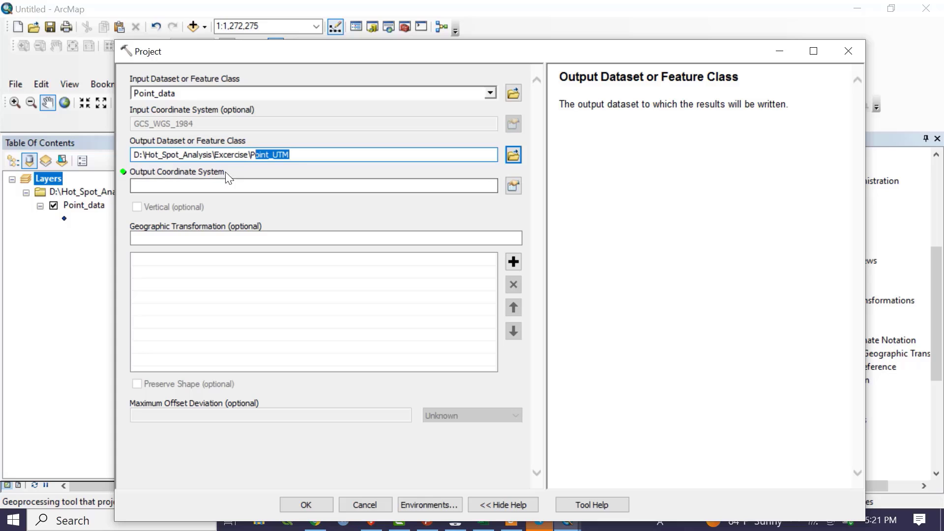
# Step: Set the output coordinate system to the projected system WGS 1984 UTM Zone 37N, Northern Hemisphere, and run the projection
pyautogui.click(514, 185)
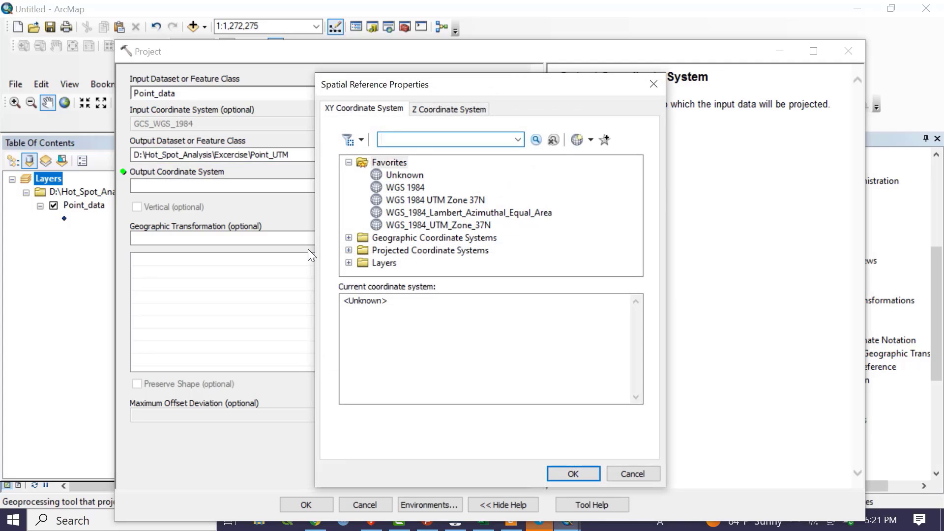
pyautogui.click(348, 250)
pyautogui.scroll(-2, 394, 231)
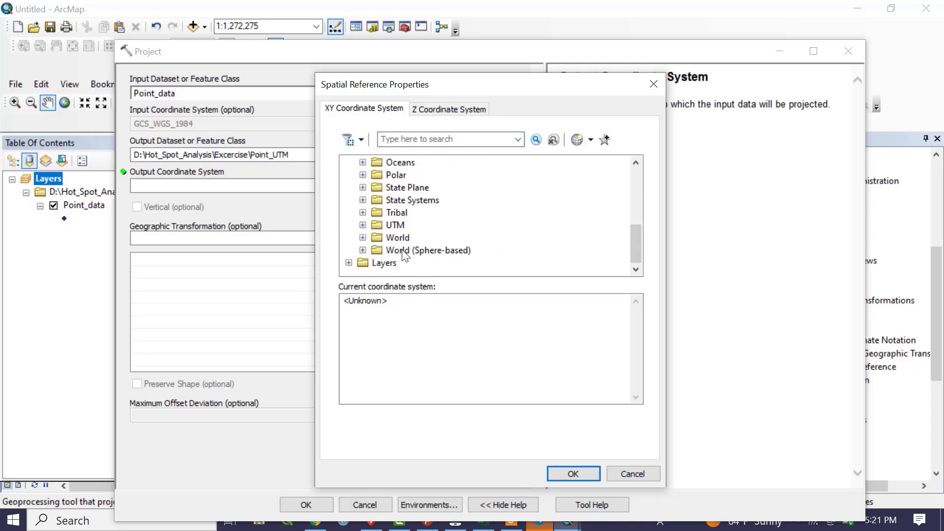
pyautogui.click(362, 225)
pyautogui.scroll(-3, 450, 223)
pyautogui.scroll(1, 453, 228)
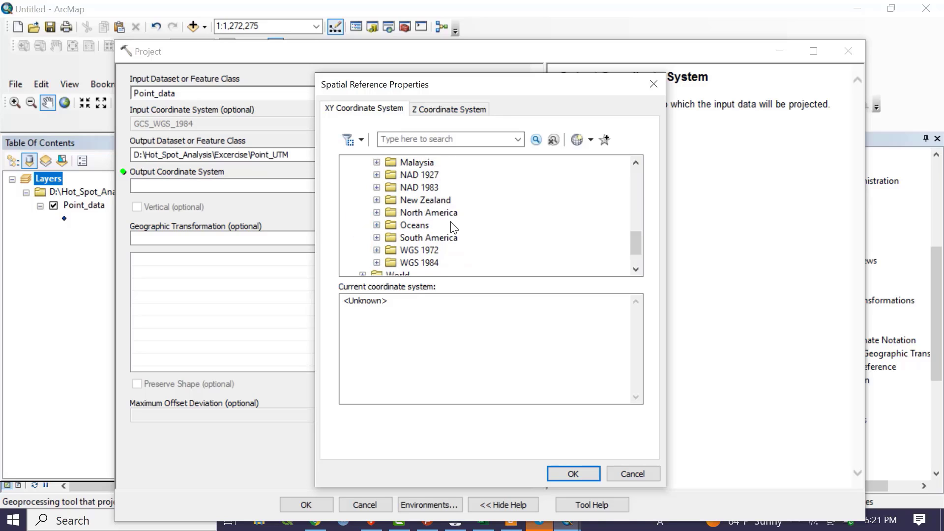
pyautogui.scroll(-1, 452, 227)
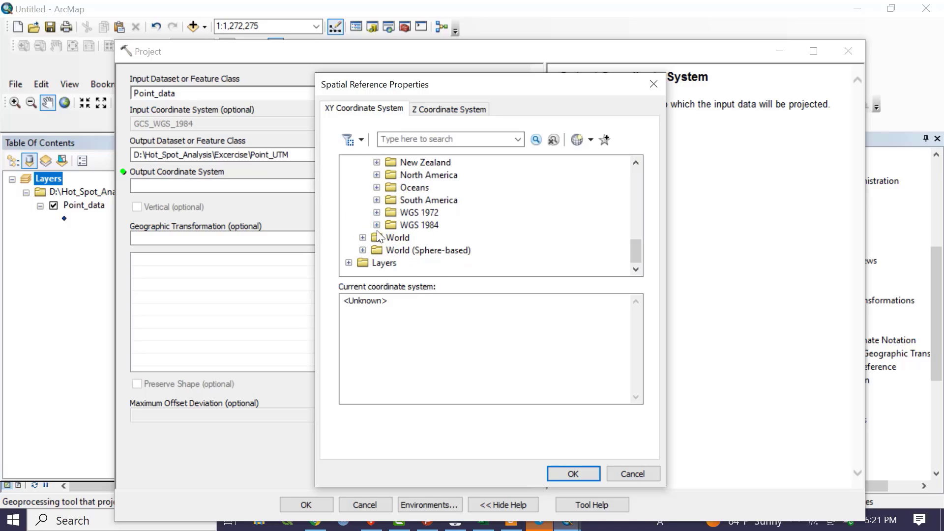
pyautogui.doubleClick(388, 225)
pyautogui.scroll(-1, 389, 211)
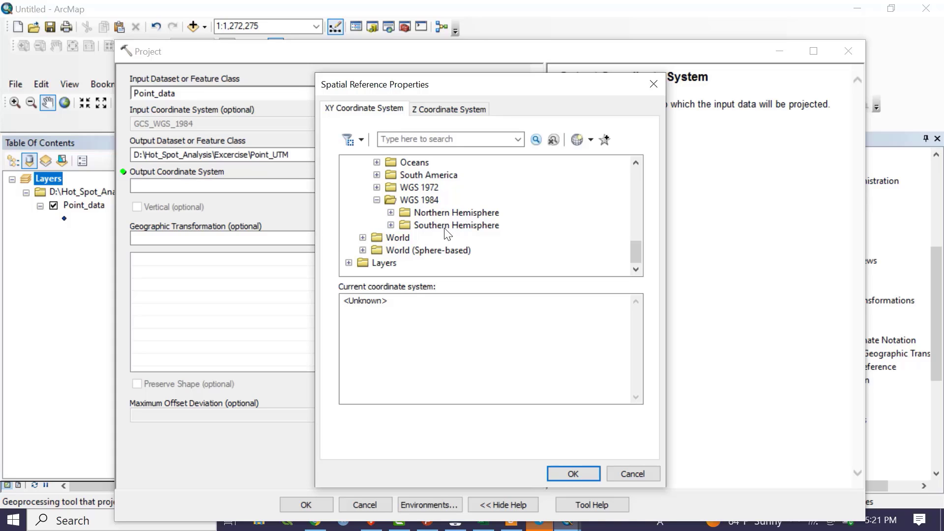
pyautogui.click(391, 213)
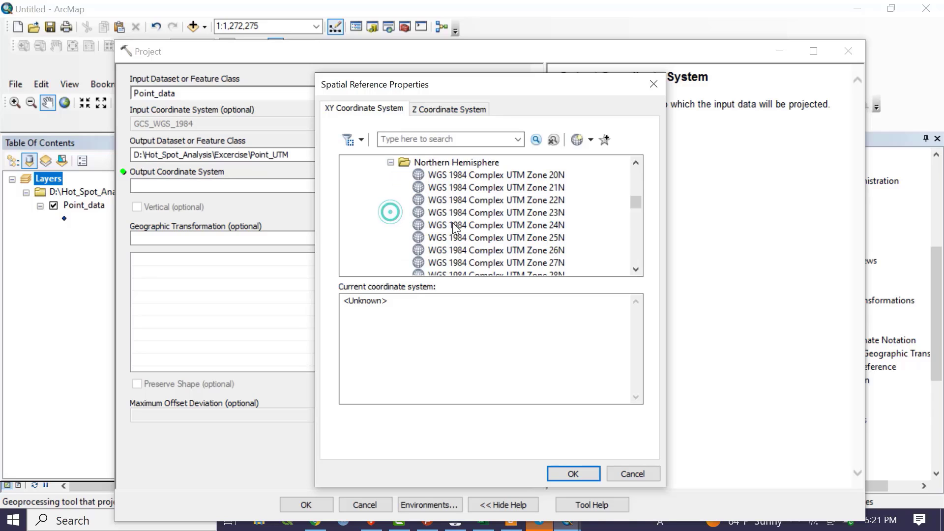
pyautogui.scroll(-5, 453, 222)
pyautogui.scroll(-4, 454, 228)
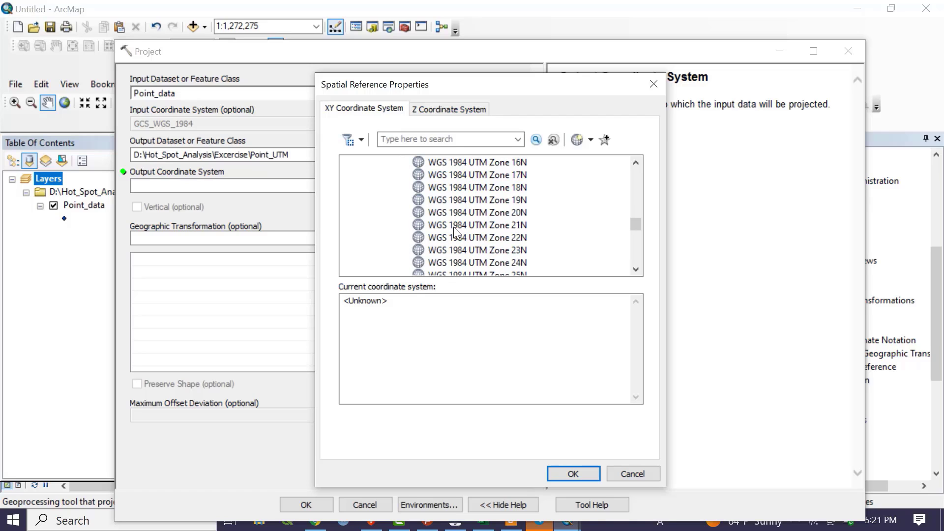
pyautogui.scroll(-1, 453, 227)
pyautogui.scroll(-3, 503, 261)
pyautogui.scroll(-2, 504, 261)
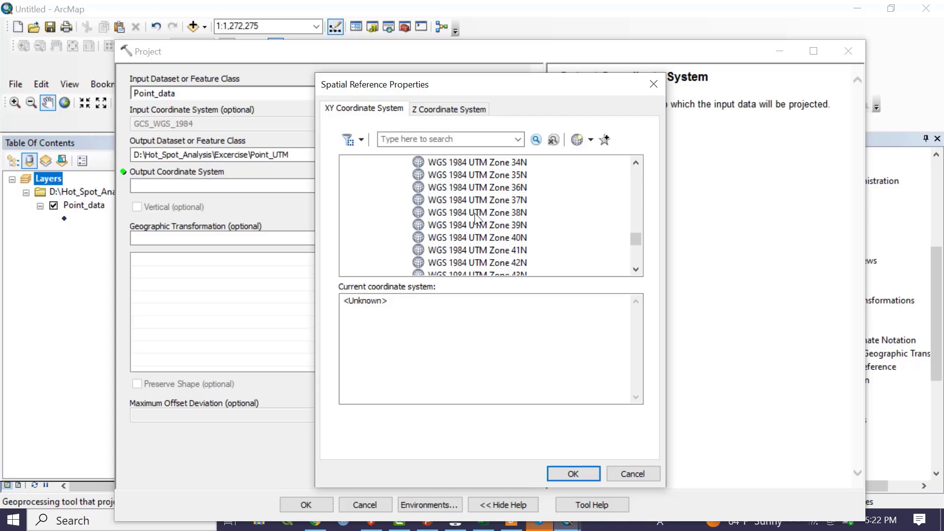
pyautogui.click(525, 200)
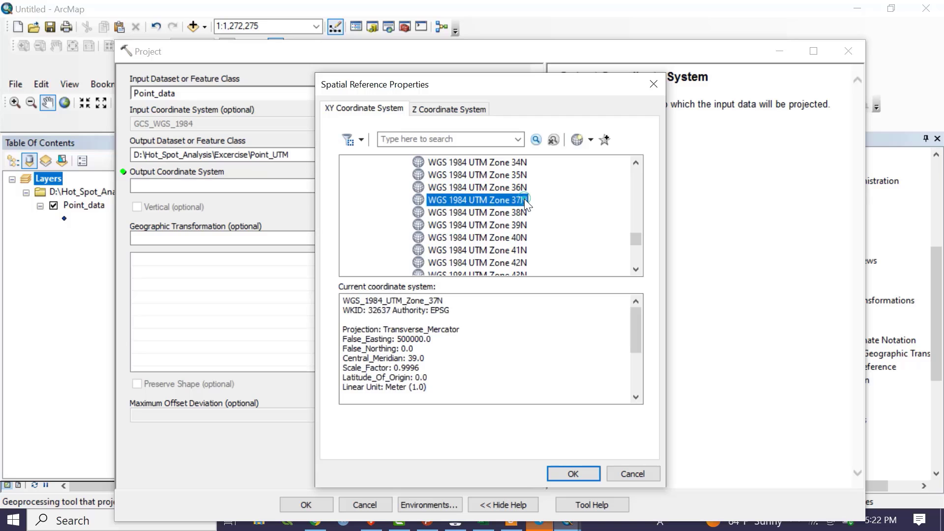
pyautogui.click(573, 473)
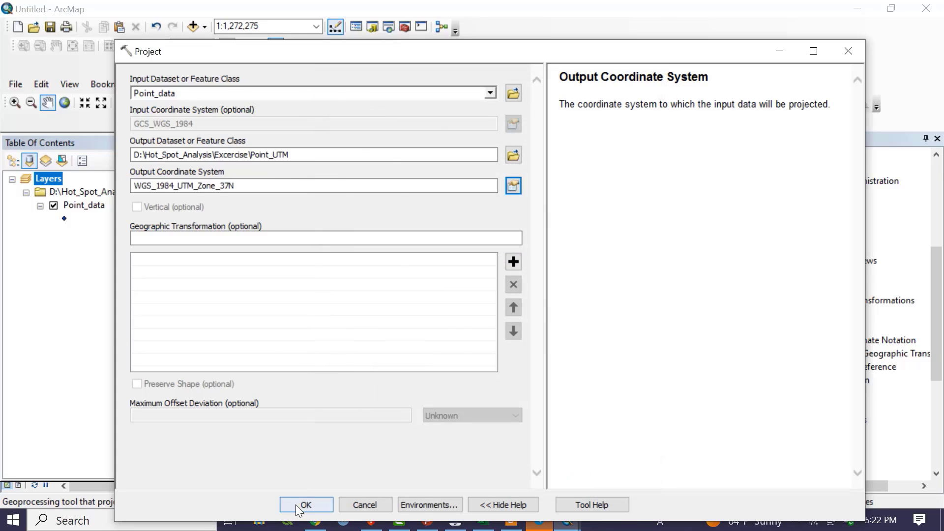
pyautogui.click(297, 504)
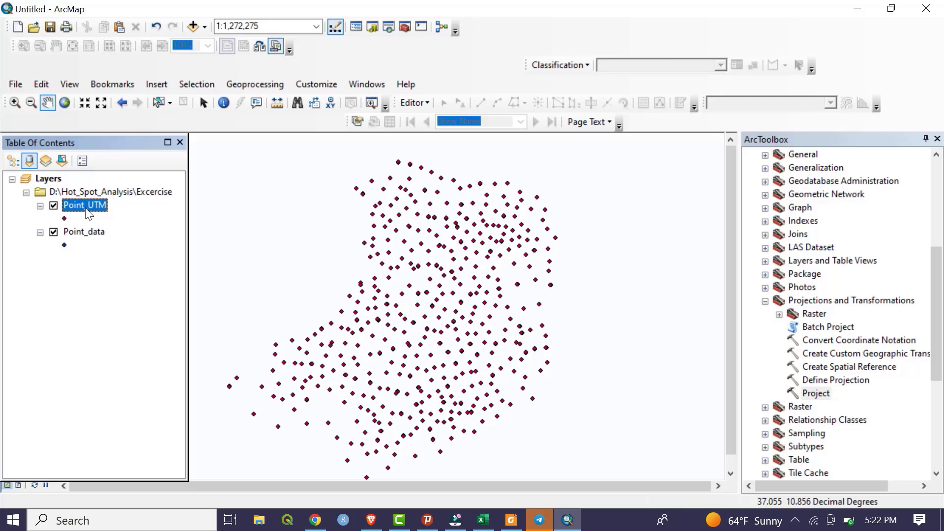
# Step: Remove the unprojected Point_data layer from the map and close ArcToolbox
pyautogui.rightClick(81, 233)
pyautogui.click(123, 221)
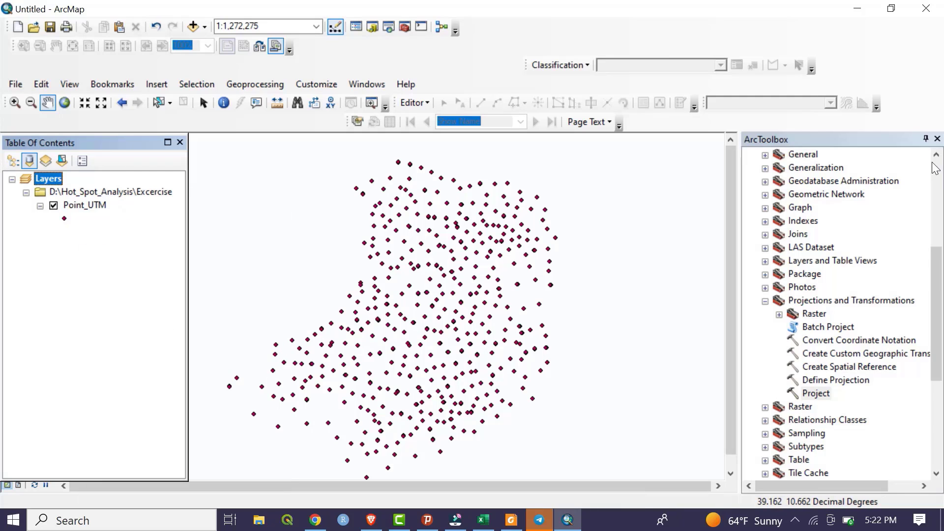
pyautogui.click(926, 139)
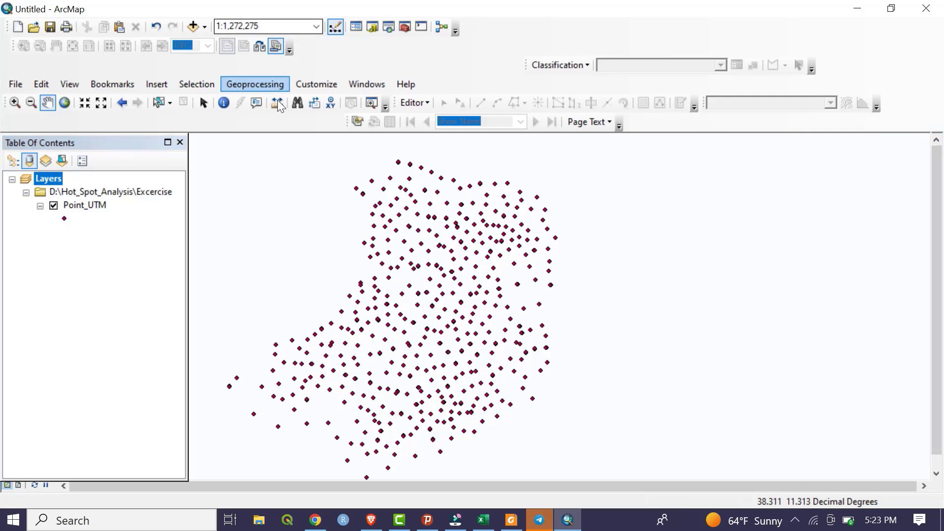
# Step: Add Woreda.shp from the Excercise folder of Hot_Spot_Analysis to the map and close the Catalog
pyautogui.click(389, 28)
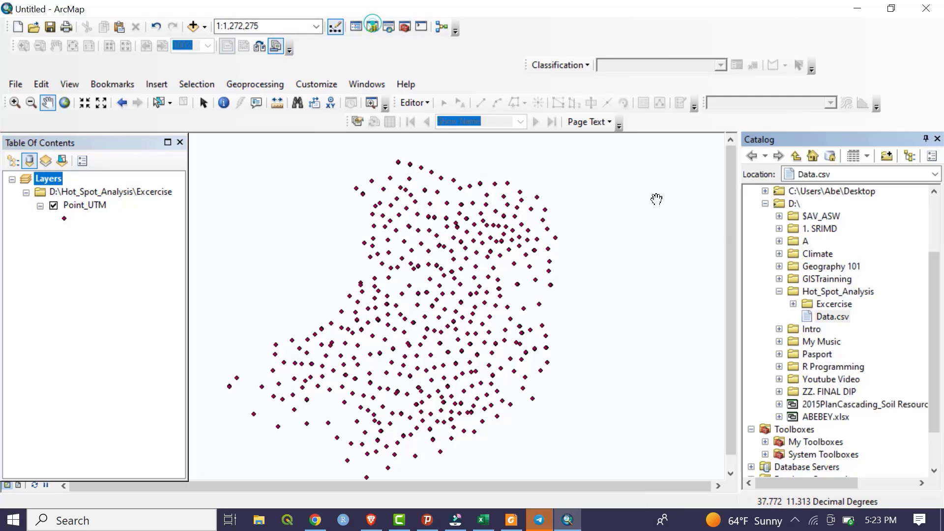
pyautogui.click(809, 319)
pyautogui.click(793, 304)
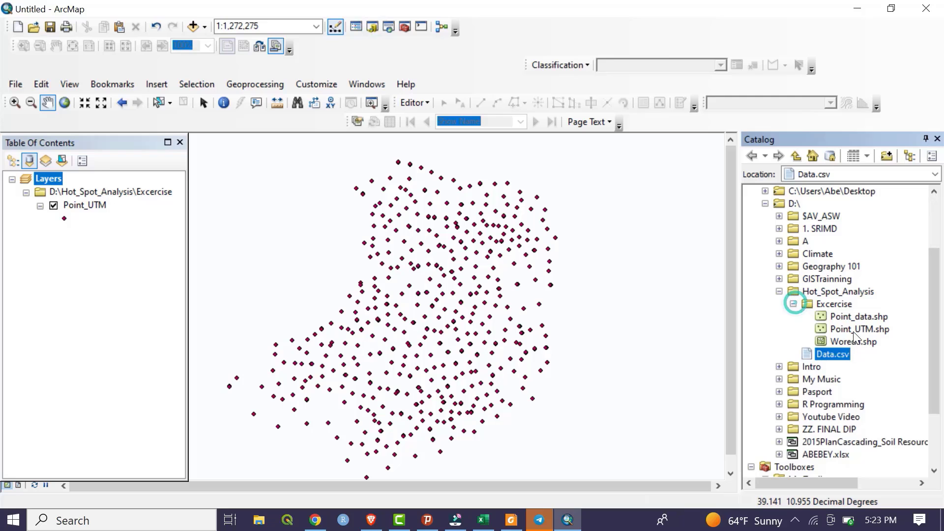
pyautogui.moveTo(862, 344); pyautogui.dragTo(492, 350)
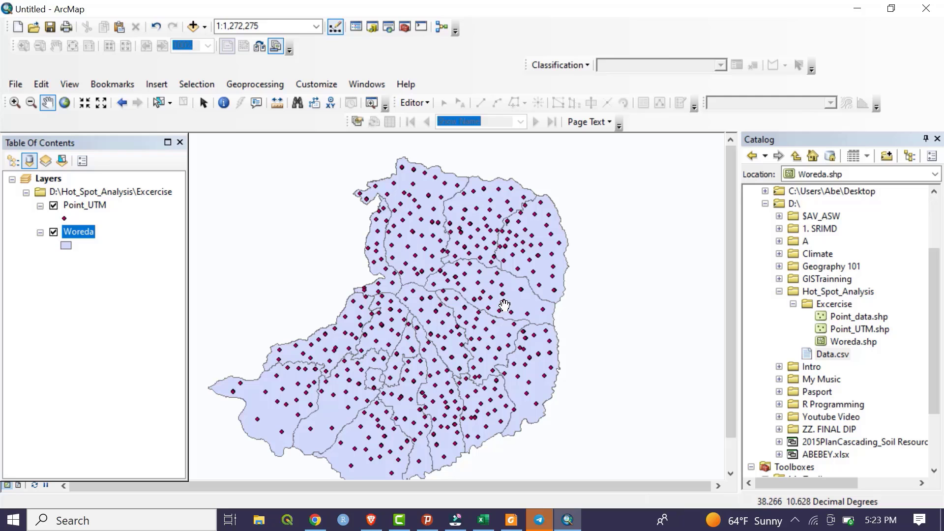
pyautogui.moveTo(505, 305); pyautogui.dragTo(502, 296)
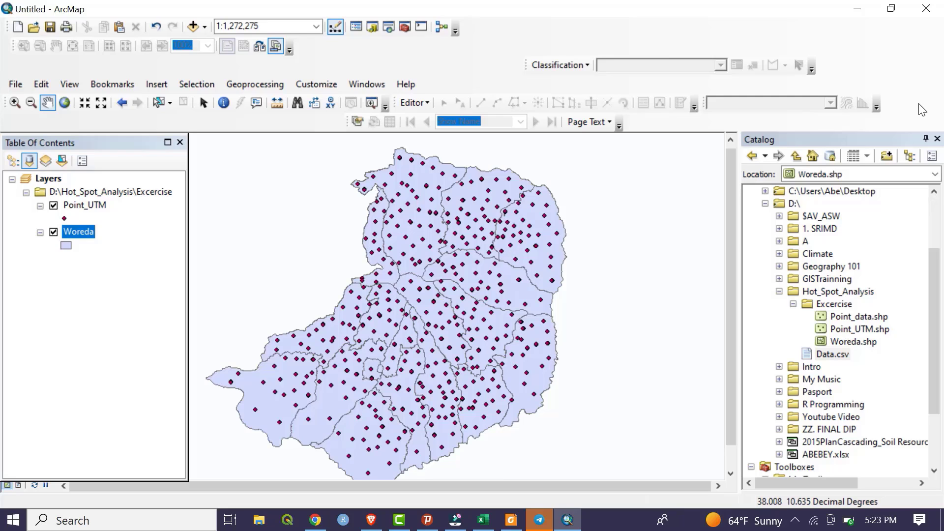
pyautogui.click(938, 139)
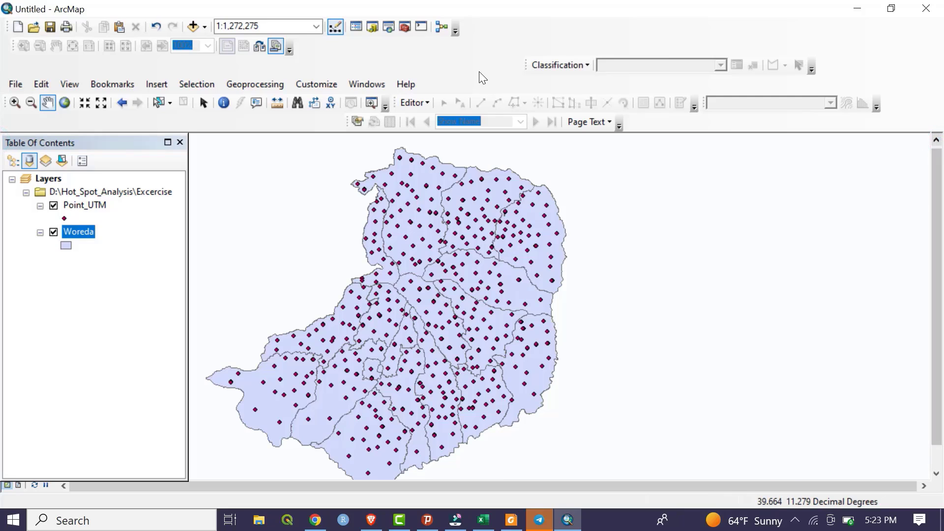
# Step: Open the Integrate tool from the Feature Class toolset in Data Management Tools and add Point_UTM as the input features
pyautogui.click(404, 27)
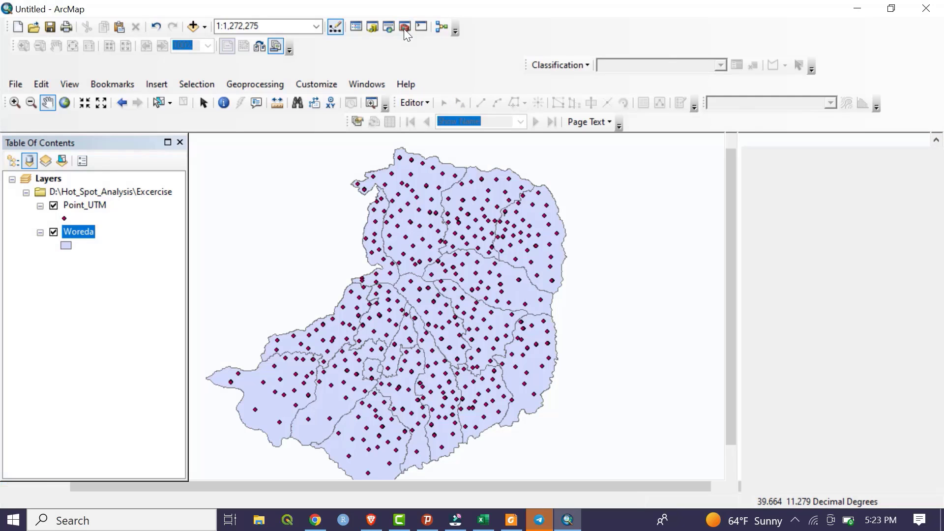
pyautogui.click(765, 301)
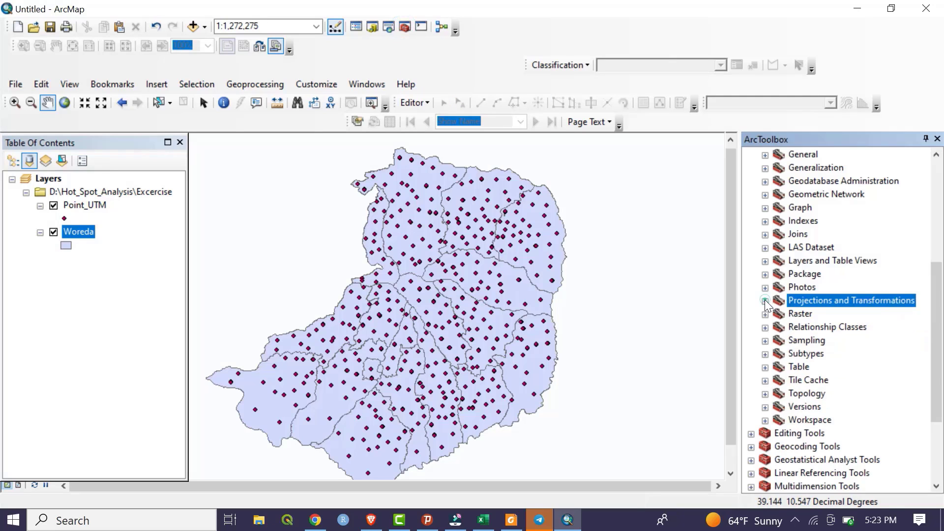
pyautogui.scroll(5, 766, 279)
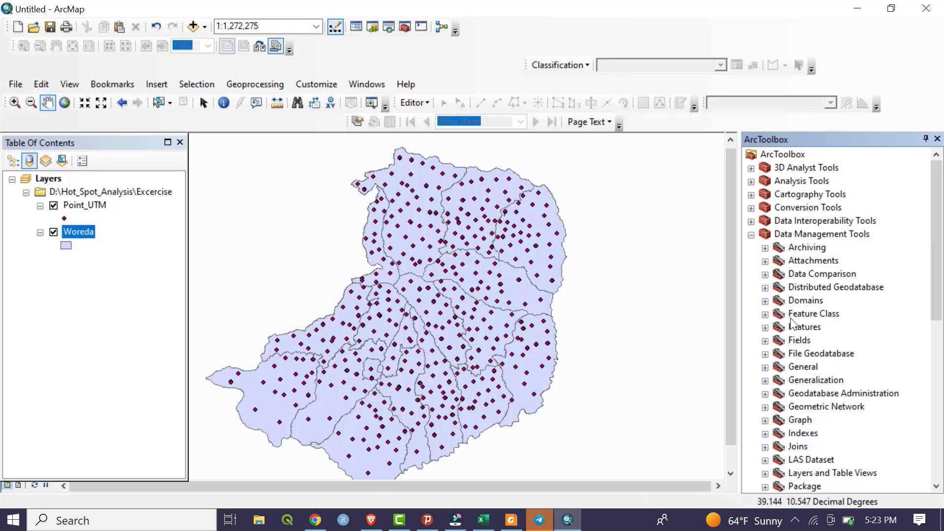
pyautogui.click(765, 315)
pyautogui.scroll(-3, 850, 319)
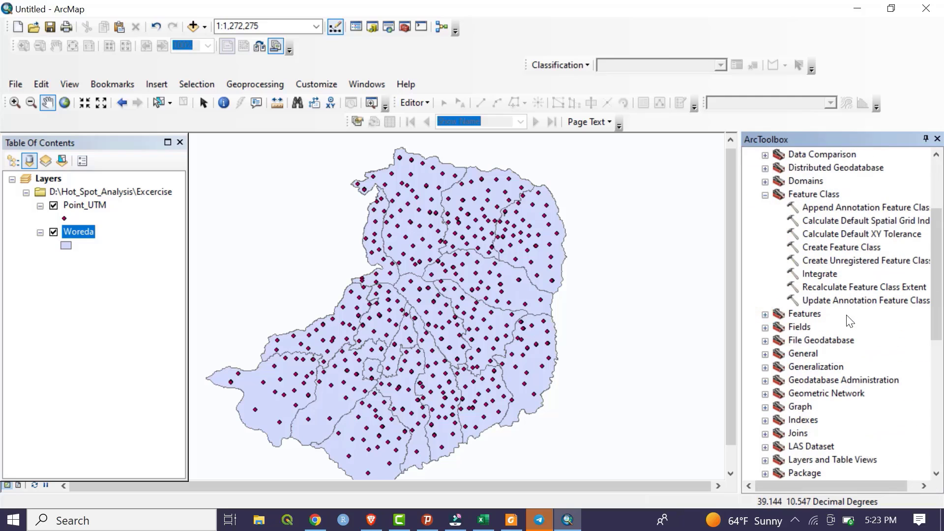
pyautogui.doubleClick(826, 274)
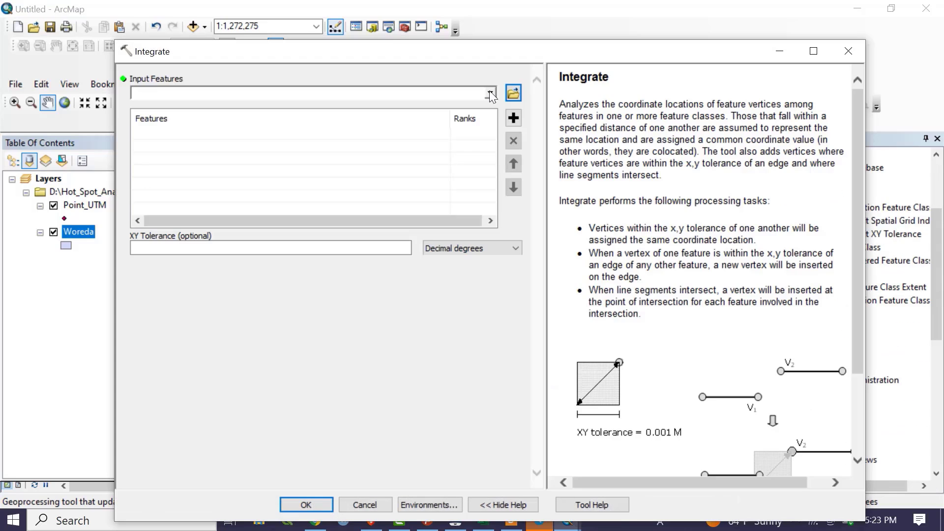
pyautogui.click(490, 93)
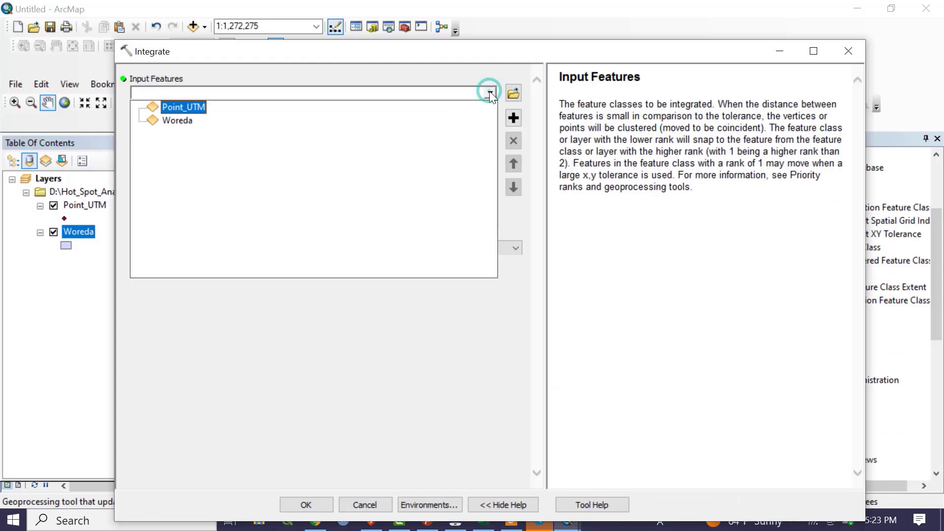
pyautogui.click(190, 108)
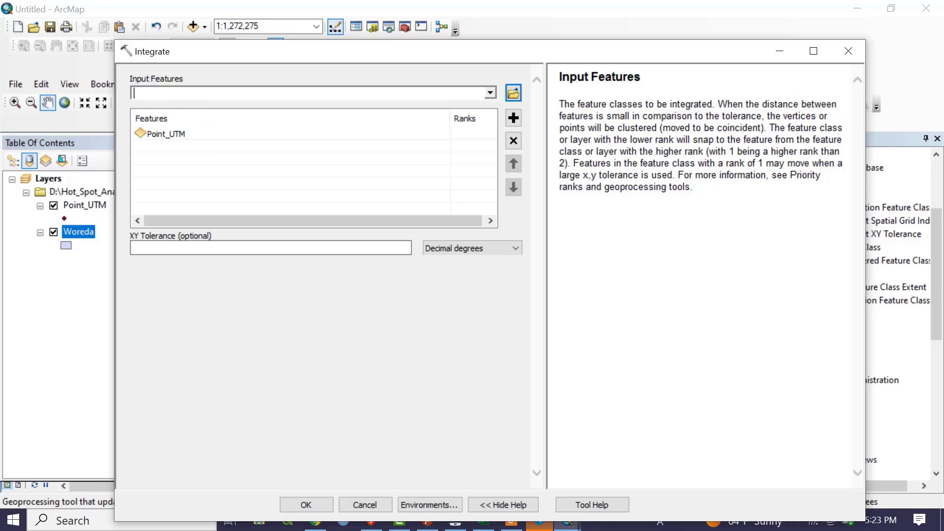
# Step: Set the Integrate tool's XY tolerance to 500 meters, run it and dismiss the completion notice
pyautogui.click(383, 248)
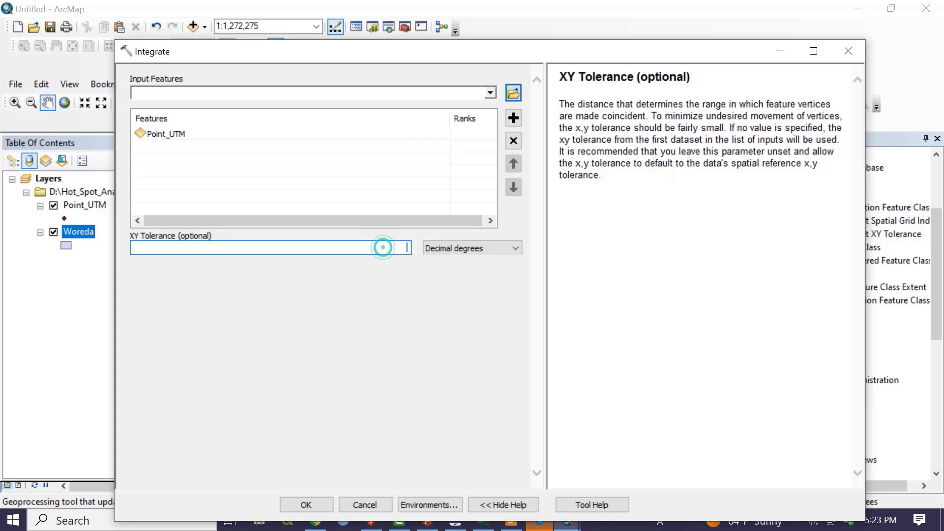
pyautogui.write('500')
pyautogui.click(477, 248)
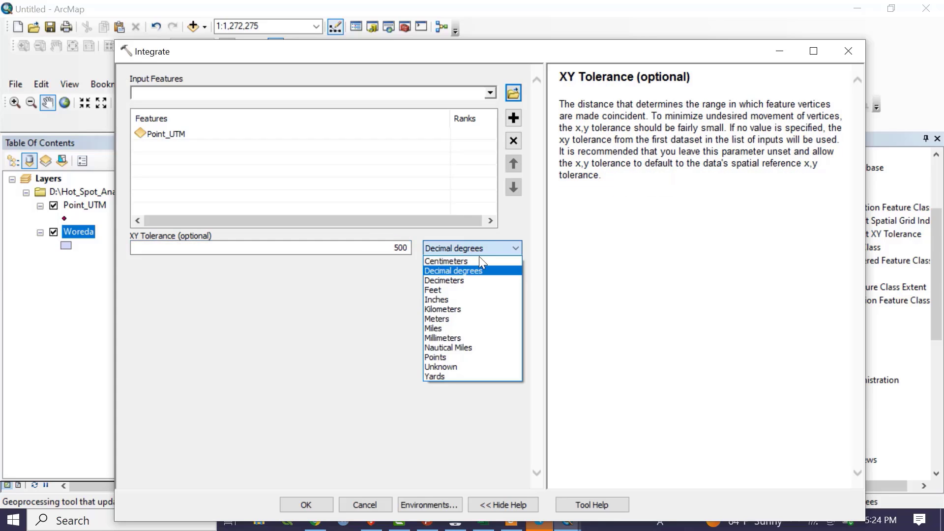
pyautogui.click(465, 321)
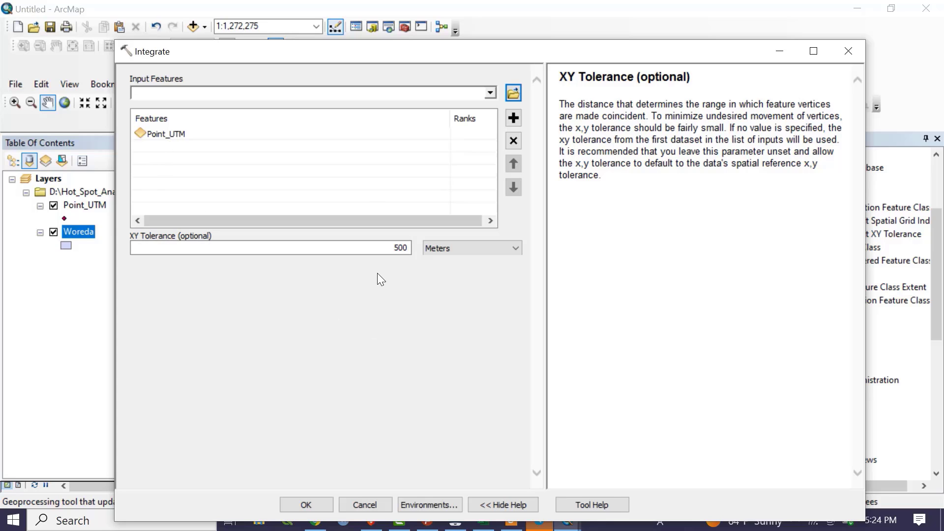
pyautogui.click(318, 503)
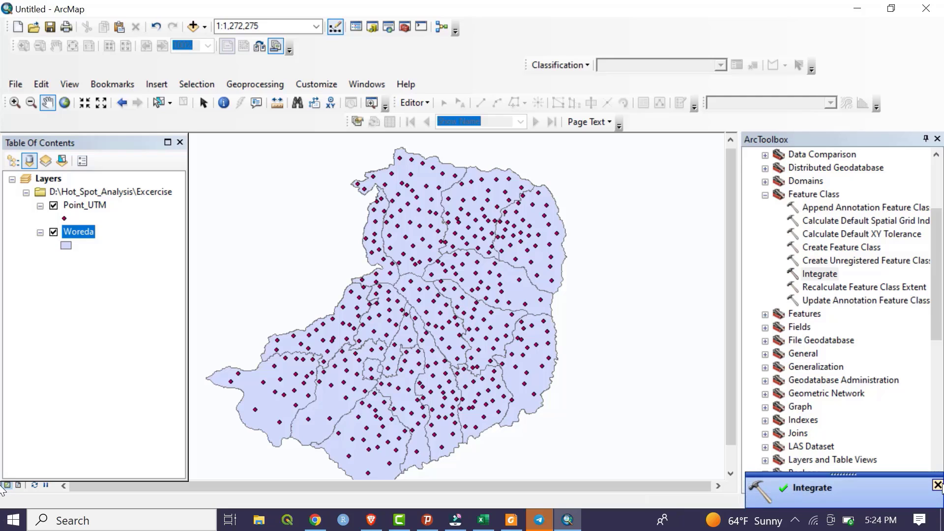
pyautogui.click(938, 485)
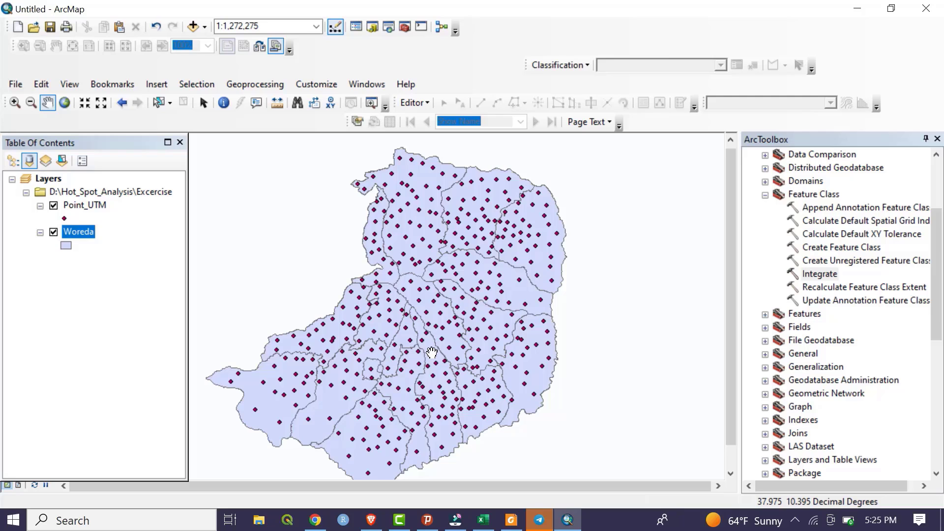
# Step: Open the Spatial Autocorrelation (Morans I) tool from the Analyzing Patterns toolset in Spatial Statistics Tools
pyautogui.click(766, 194)
pyautogui.scroll(1, 788, 267)
pyautogui.scroll(2, 782, 236)
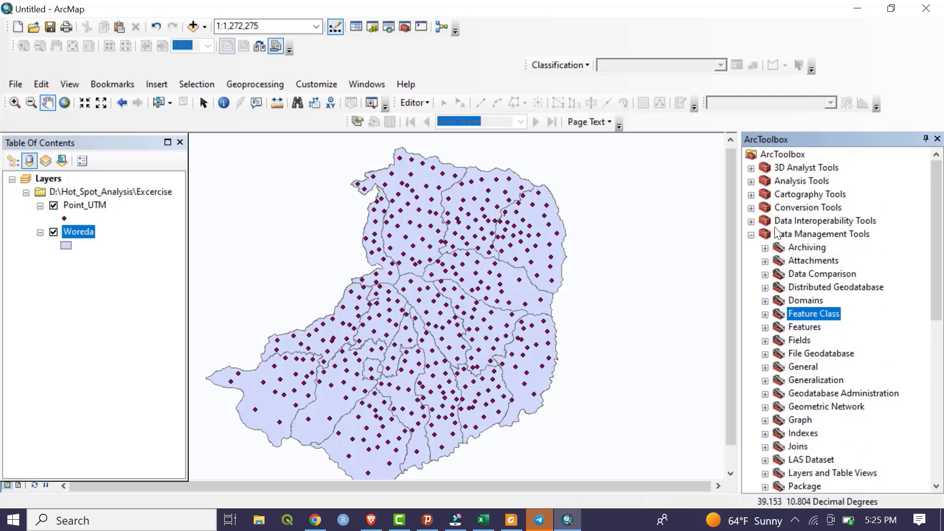
pyautogui.click(751, 236)
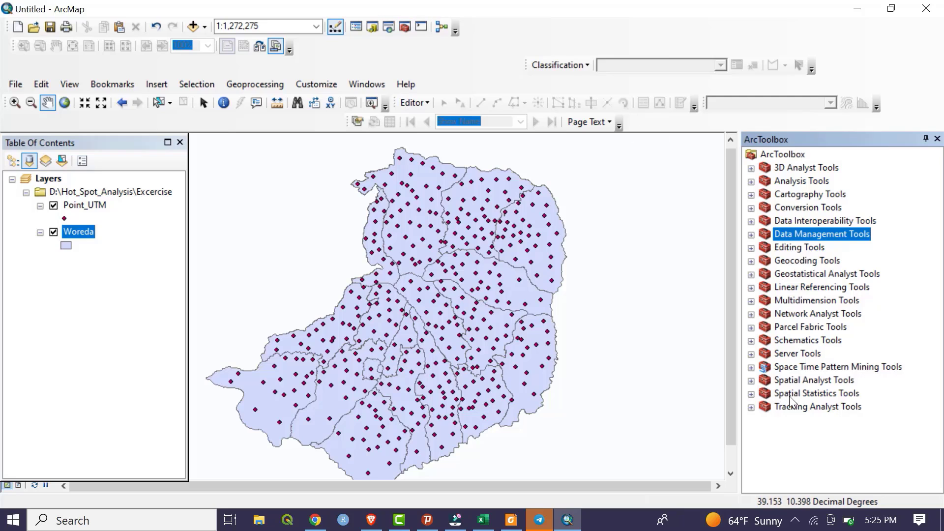
pyautogui.click(750, 394)
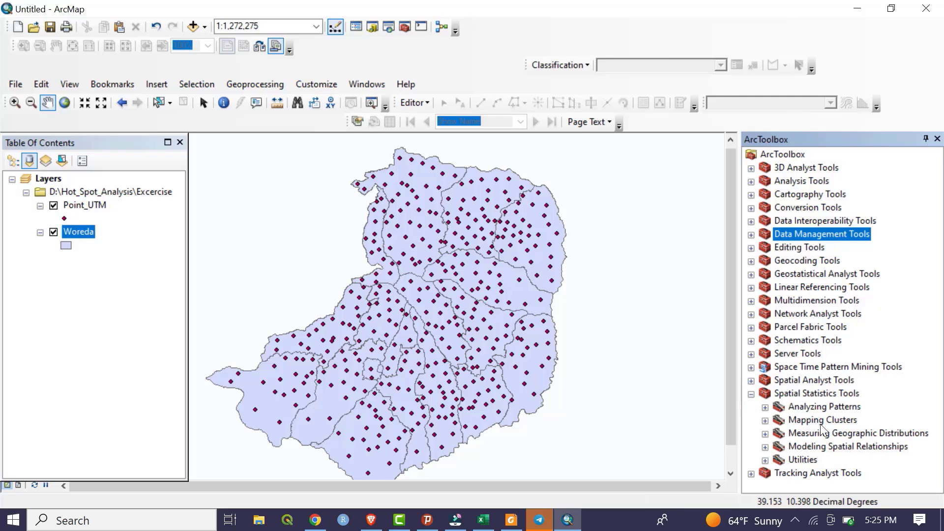
pyautogui.click(766, 407)
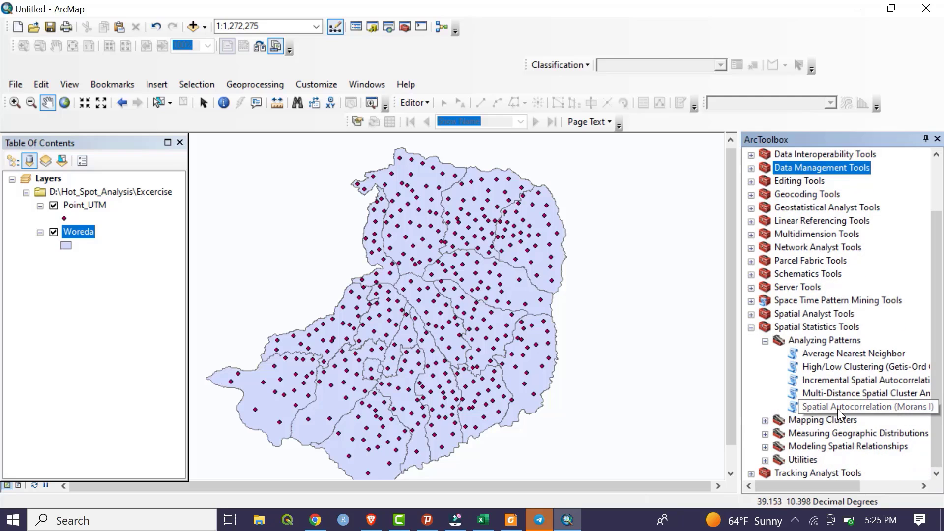
pyautogui.doubleClick(886, 407)
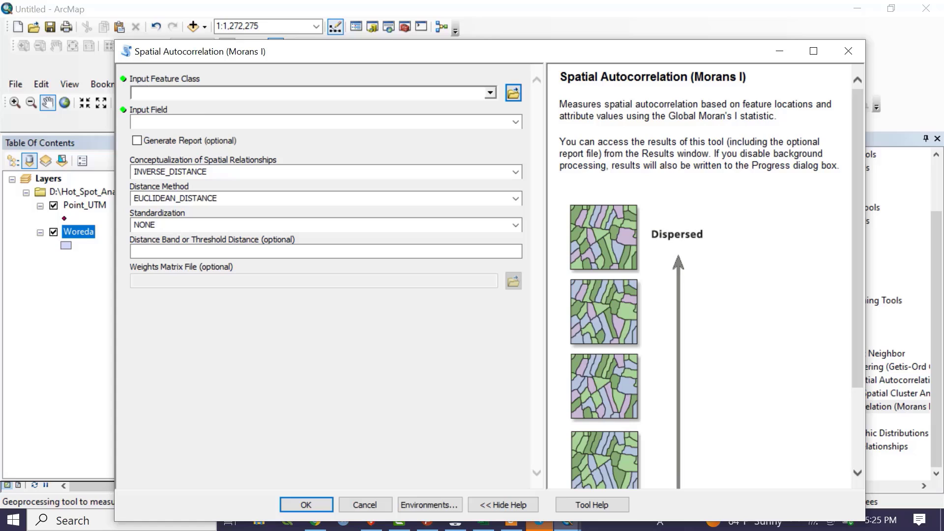
# Step: Run Spatial Autocorrelation on Point_UTM with PTB_IIR as the input field and a report generated
pyautogui.click(490, 92)
pyautogui.click(185, 108)
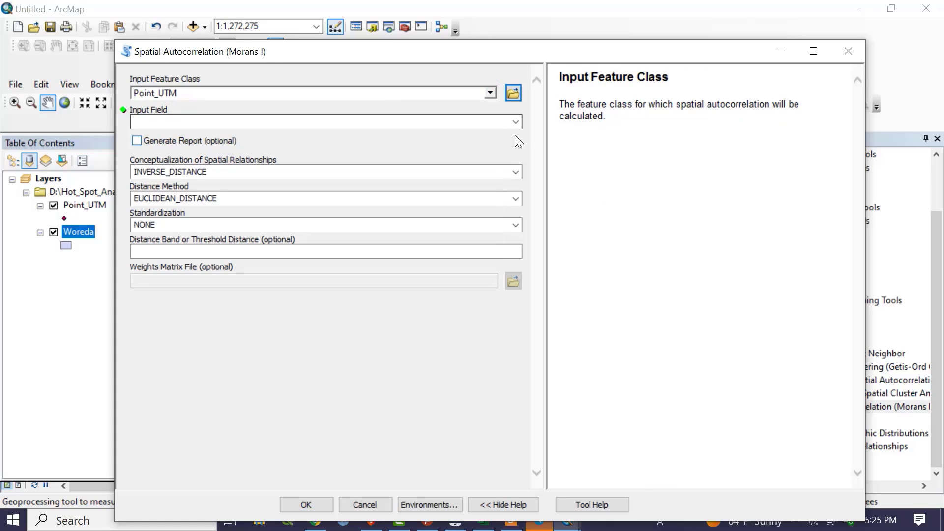
pyautogui.click(516, 121)
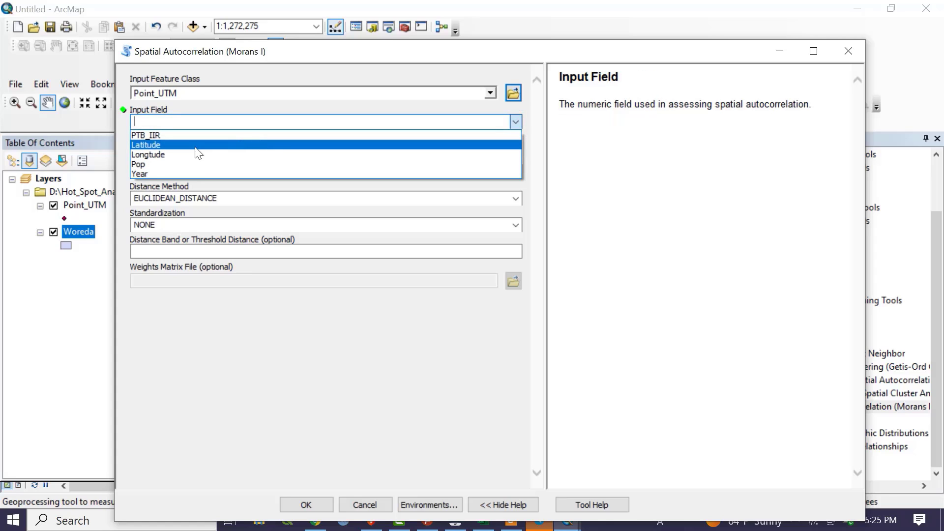
pyautogui.click(163, 136)
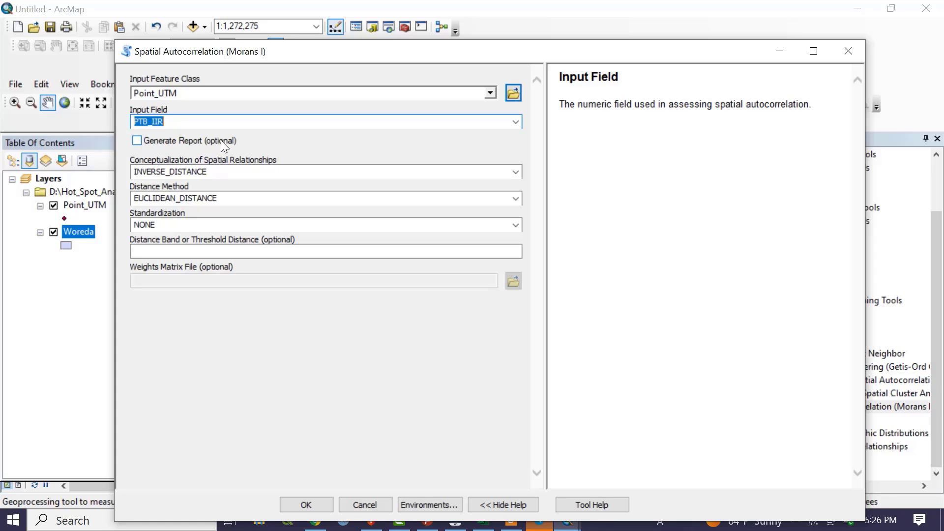
pyautogui.press('Return')
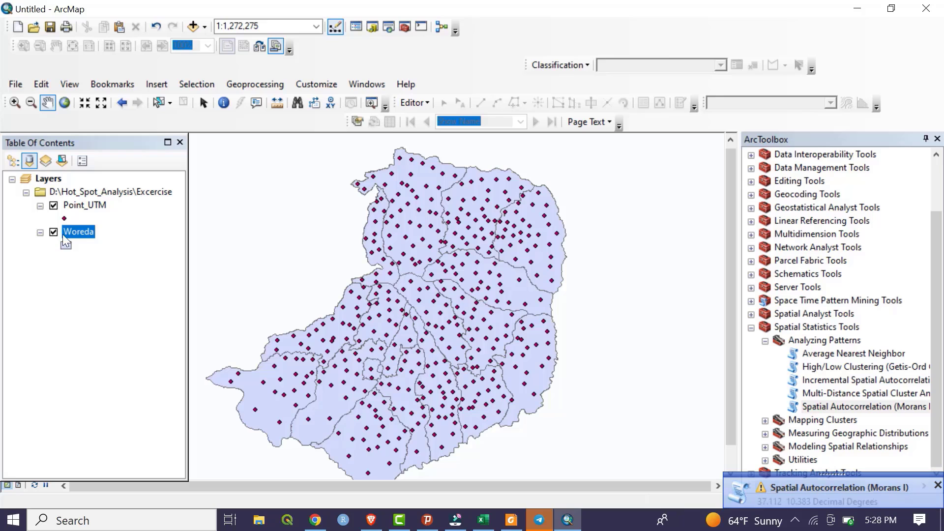
# Step: Open the HTML report of the Spatial Autocorrelation run from the current session's geoprocessing results
pyautogui.click(241, 87)
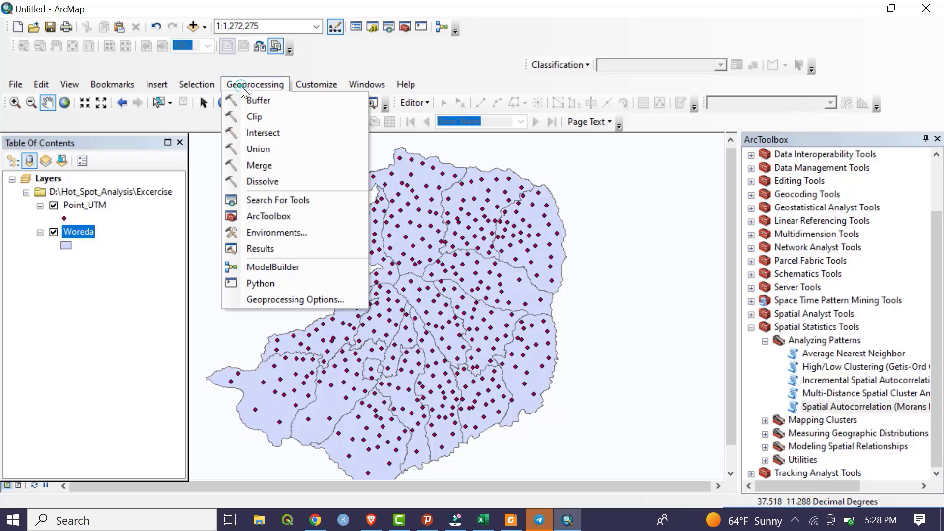
pyautogui.click(281, 248)
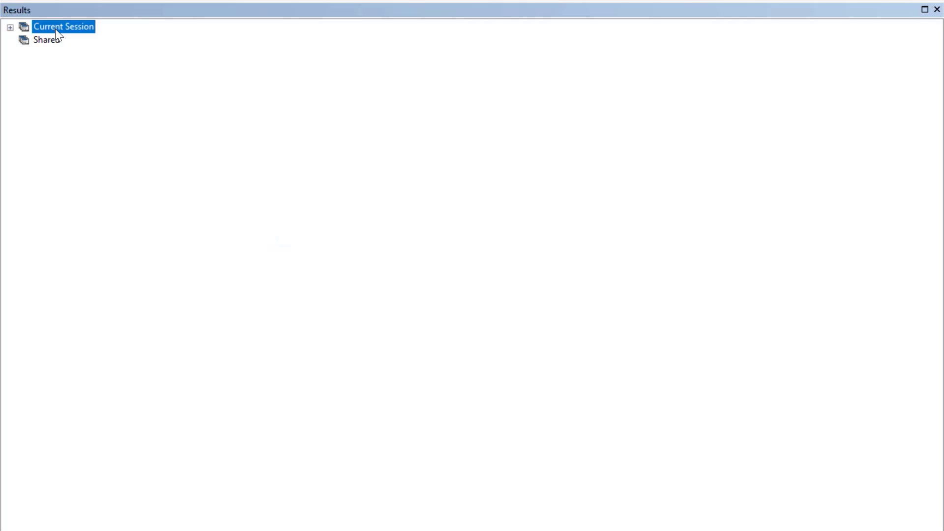
pyautogui.click(11, 27)
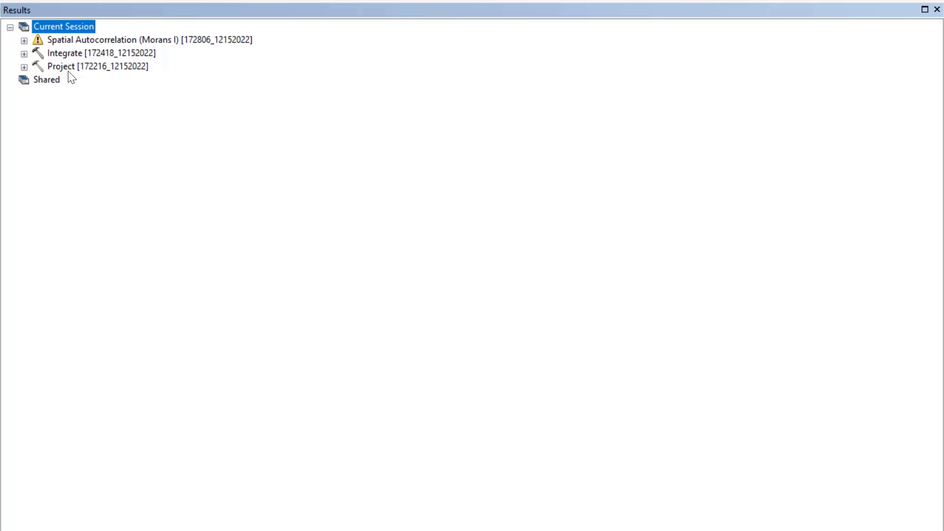
pyautogui.click(24, 40)
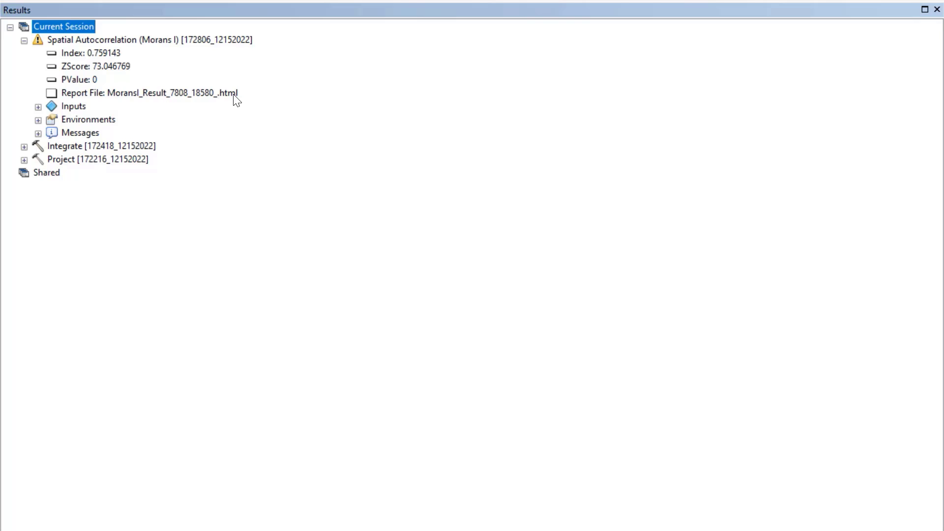
pyautogui.click(198, 100)
pyautogui.doubleClick(199, 97)
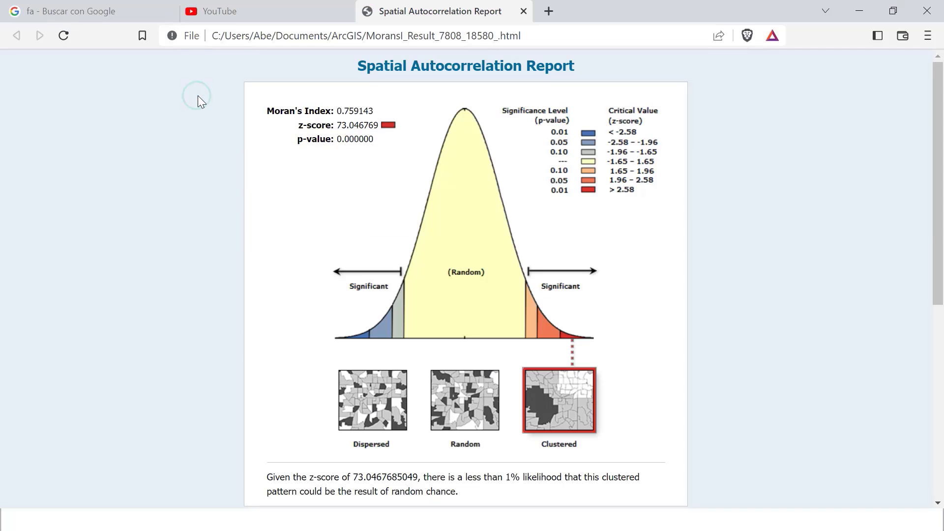
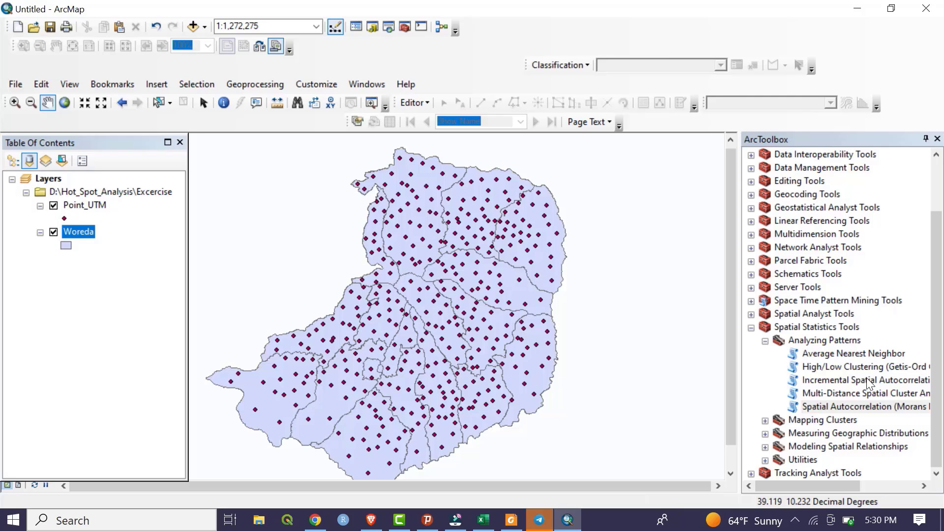
# Step: Open the Incremental Spatial Autocorrelation tool and set Point_UTM as the input features with PTB_IIR as the input field
pyautogui.doubleClick(867, 380)
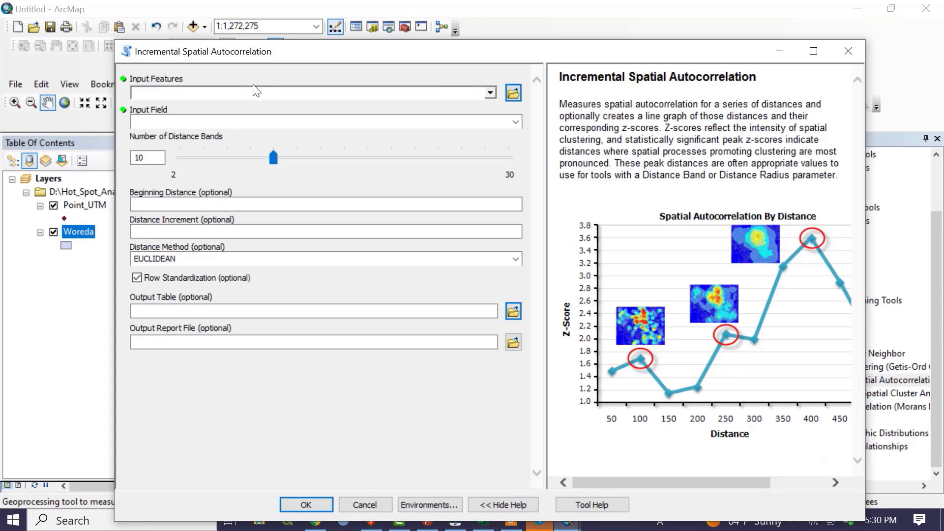
pyautogui.click(490, 93)
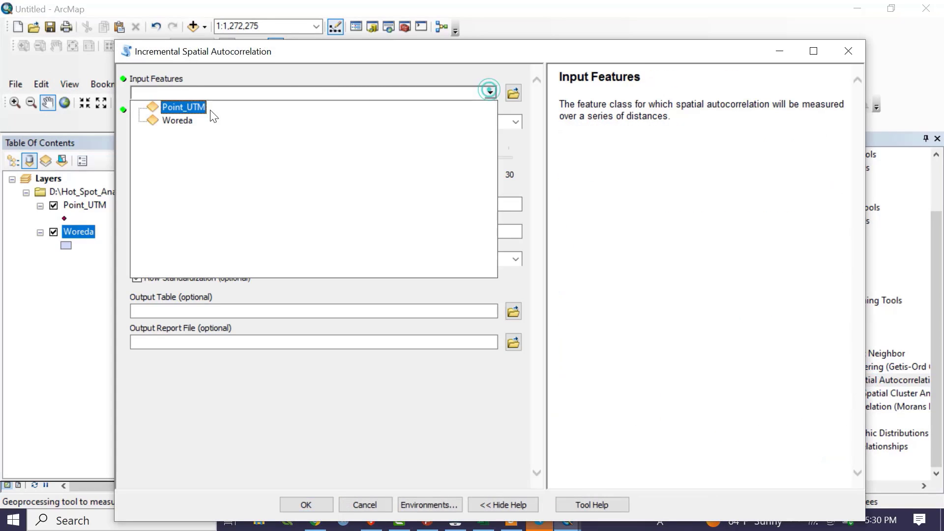
pyautogui.click(182, 107)
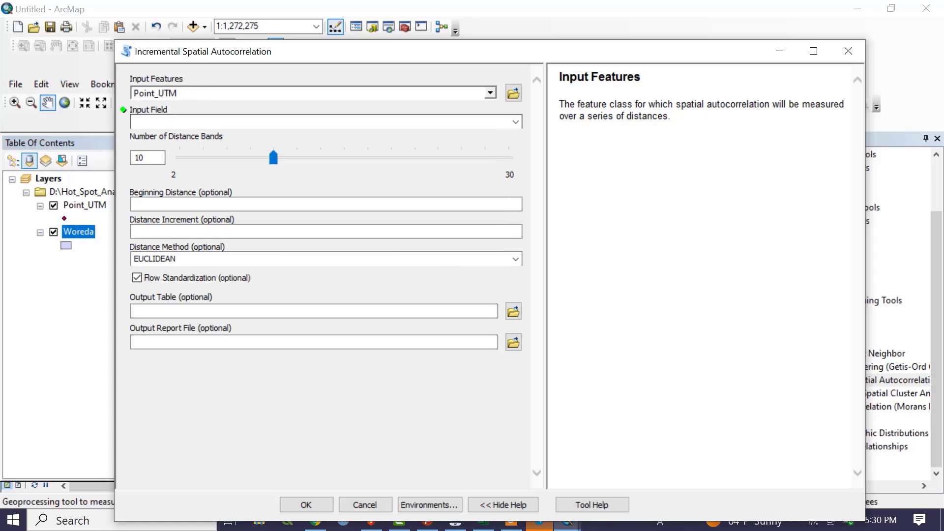
pyautogui.click(515, 121)
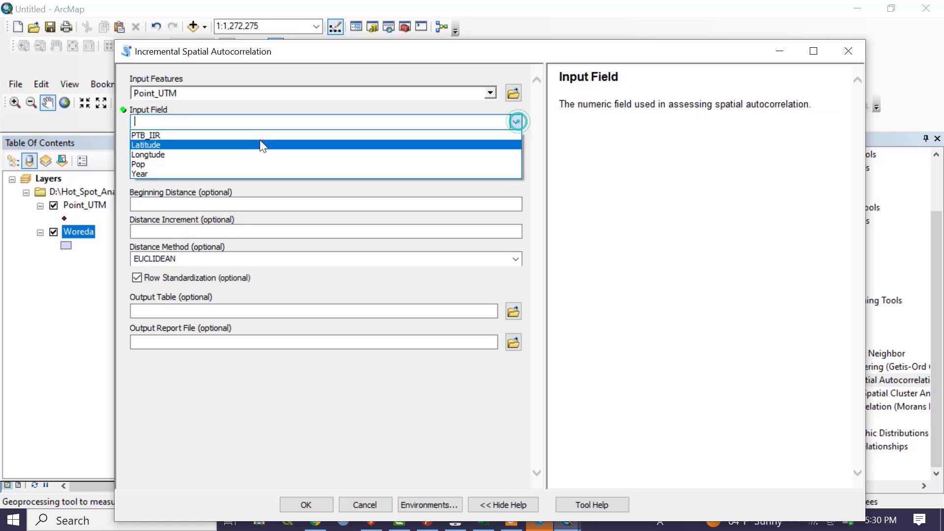
pyautogui.click(202, 135)
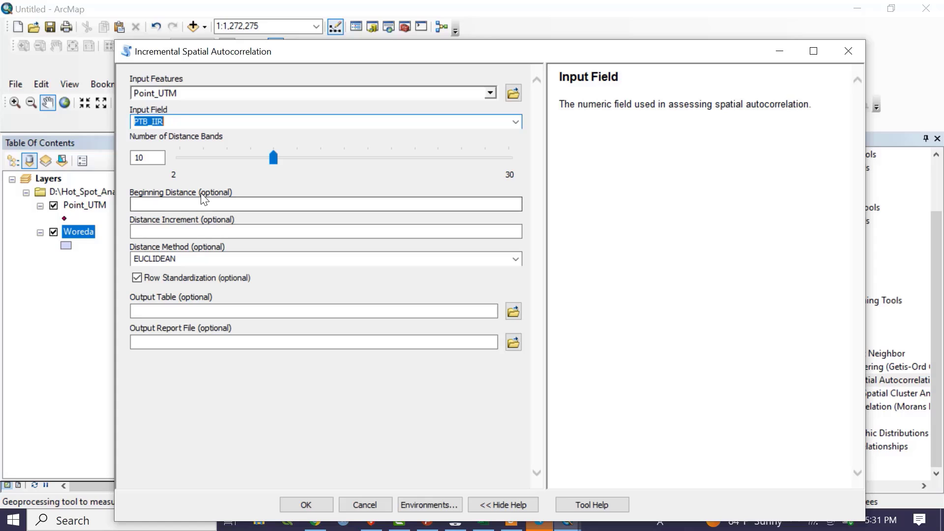
# Step: View the tools in the Utilities toolset of Spatial Statistics Tools while keeping the Incremental Spatial Autocorrelation dialog open
pyautogui.moveTo(711, 53); pyautogui.dragTo(473, 52)
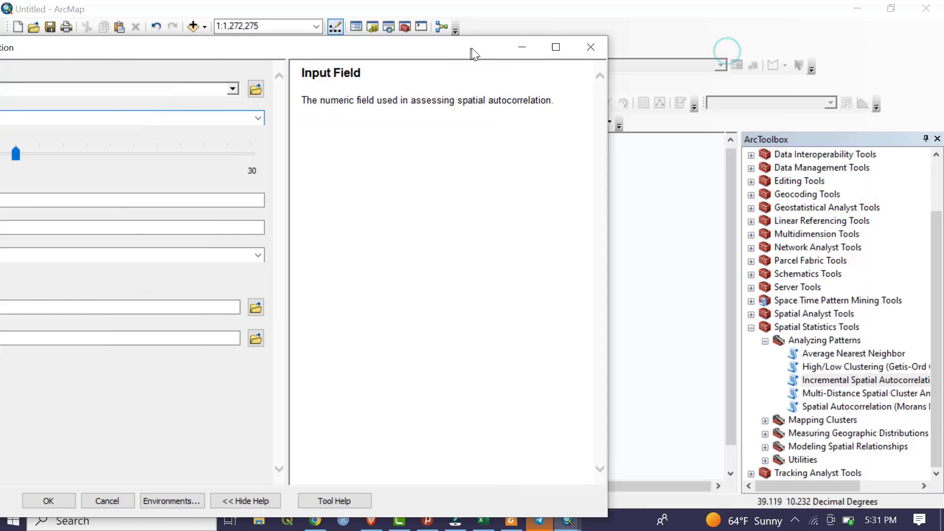
pyautogui.click(765, 462)
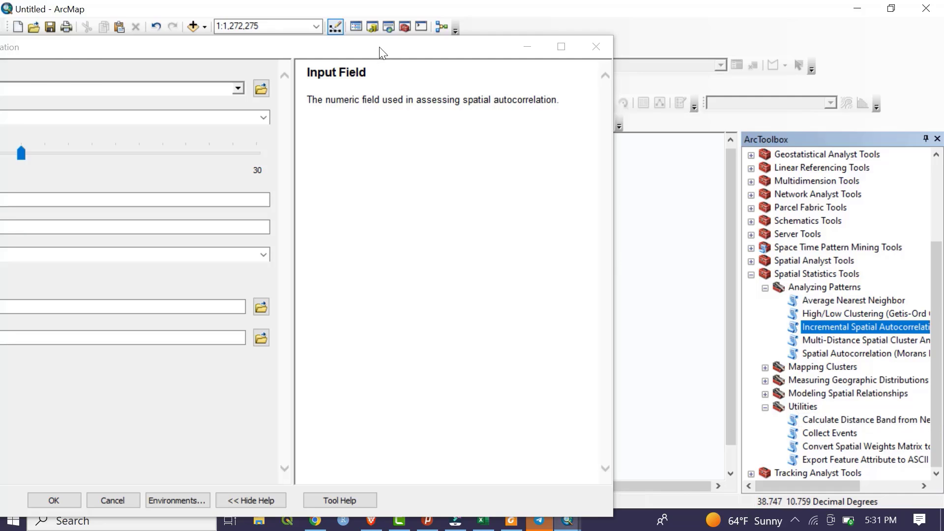
pyautogui.moveTo(382, 50); pyautogui.dragTo(664, 67)
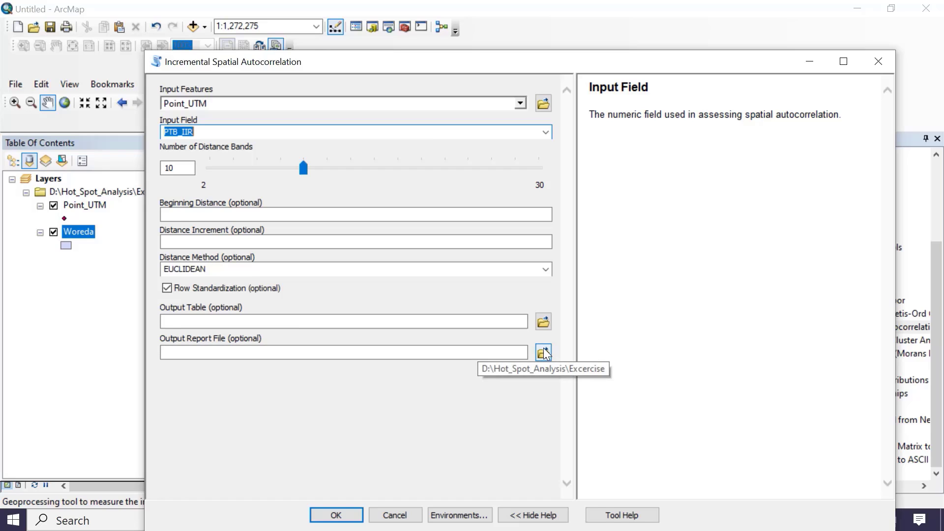
# Step: Set the output report file to PDFResult on the Desktop and run Incremental Spatial Autocorrelation with 10 distance bands
pyautogui.click(543, 352)
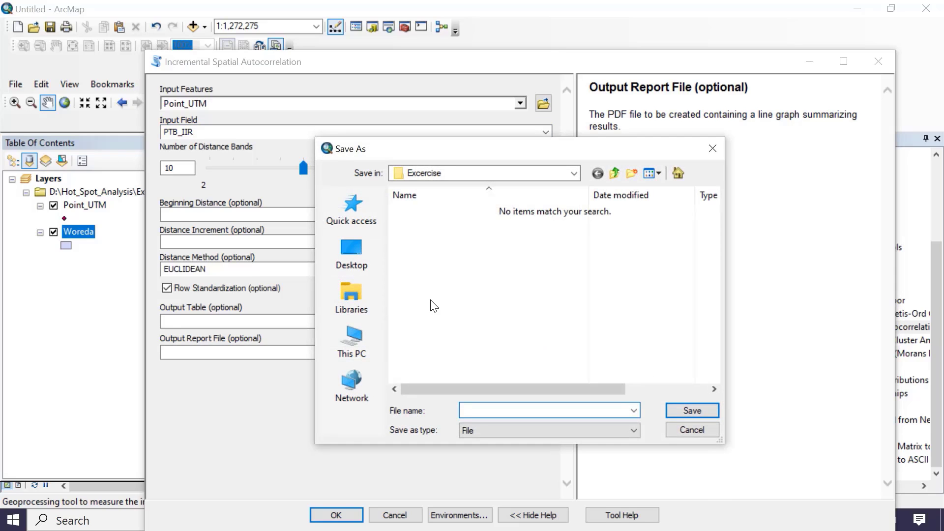
pyautogui.click(359, 249)
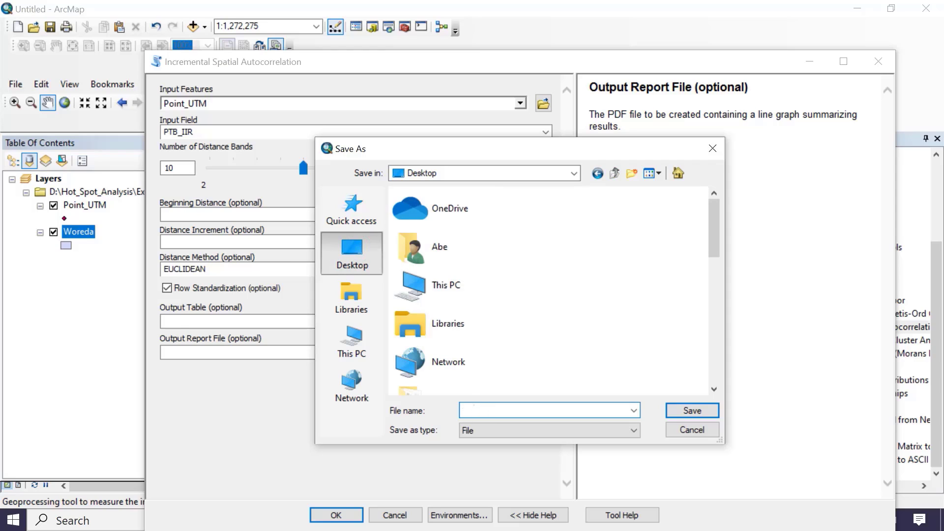
pyautogui.click(473, 407)
pyautogui.write('PDFResult')
pyautogui.press('Return')
pyautogui.click(331, 513)
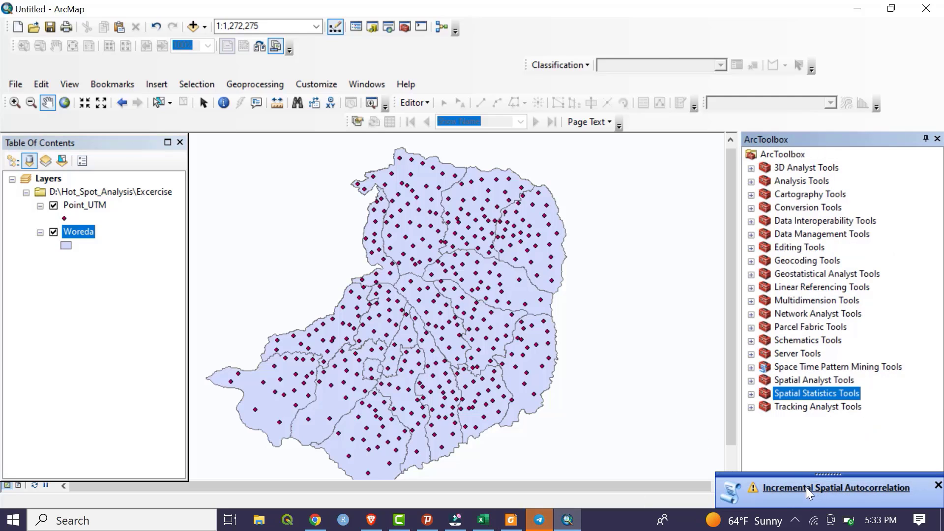
# Step: Open the PDFResult report from the desktop and examine its z-score graph peaks, Global Moran's I summary by distance and parameters
pyautogui.click(855, 1)
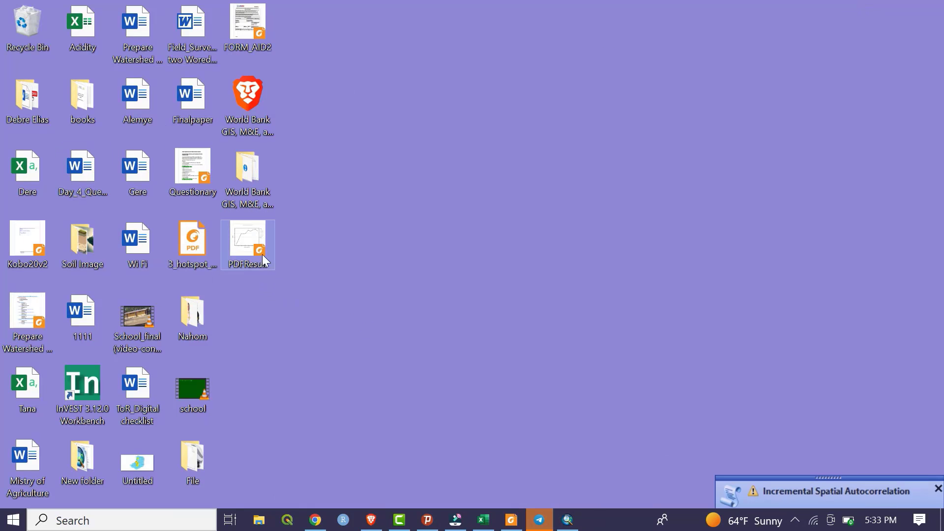
pyautogui.doubleClick(247, 237)
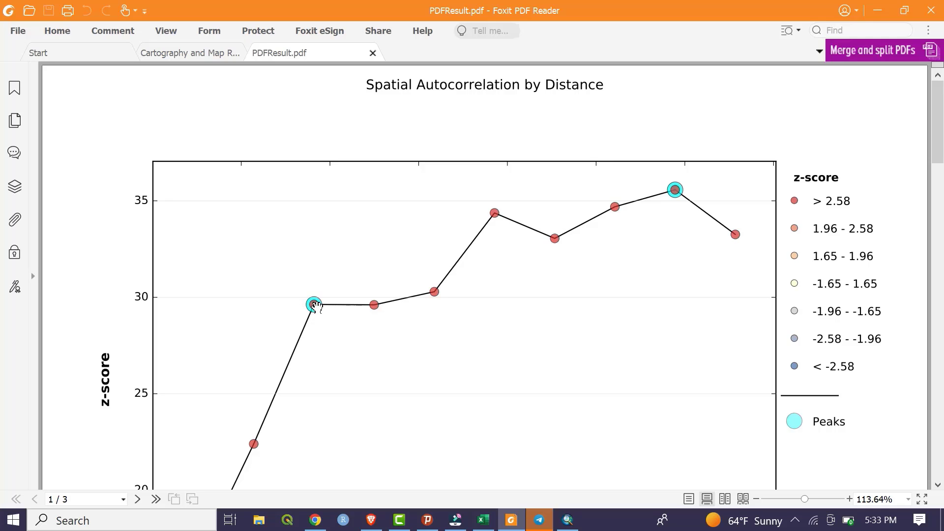
pyautogui.scroll(-2, 686, 246)
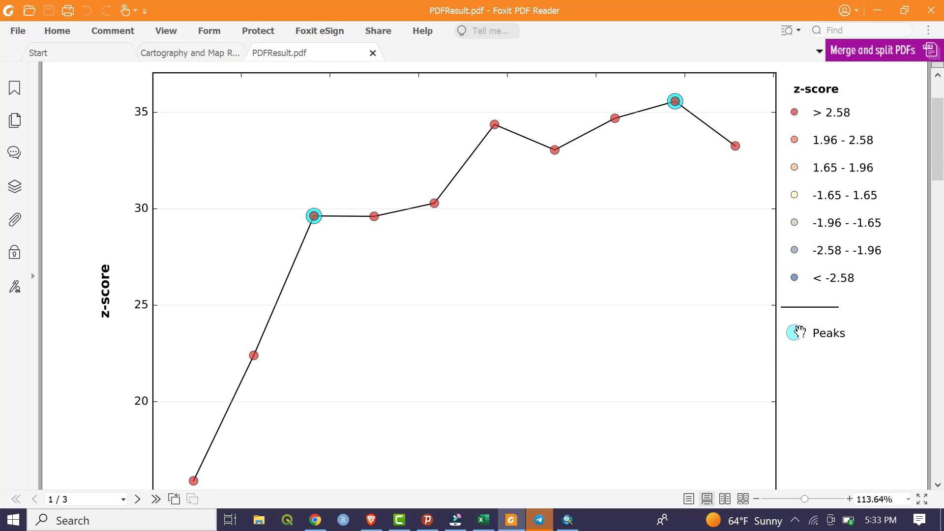
pyautogui.scroll(-3, 378, 298)
pyautogui.scroll(-5, 377, 298)
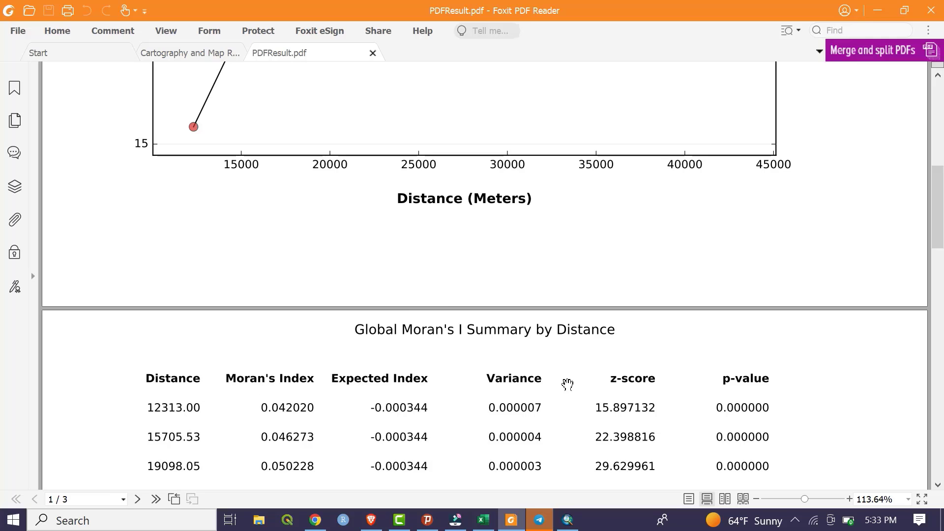
pyautogui.scroll(-3, 440, 395)
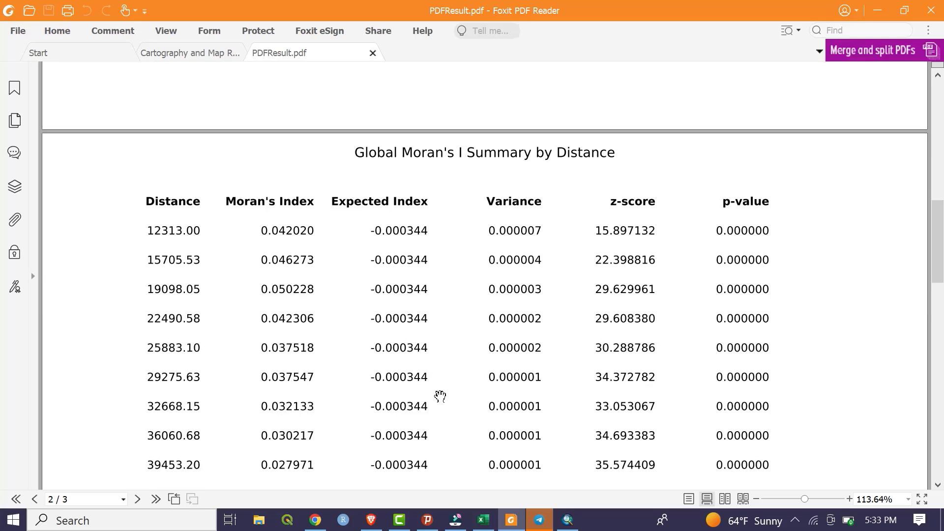
pyautogui.scroll(-10, 440, 396)
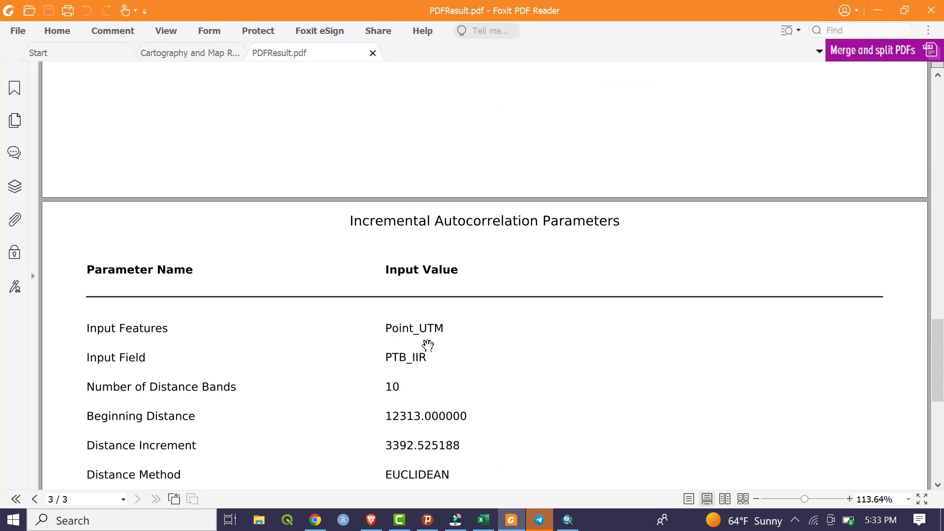
pyautogui.scroll(-4, 428, 346)
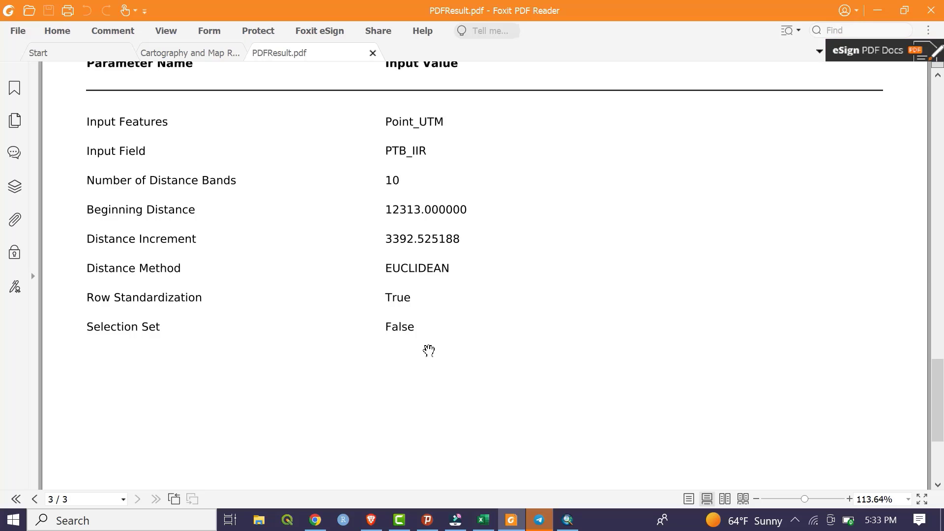
pyautogui.scroll(10, 429, 350)
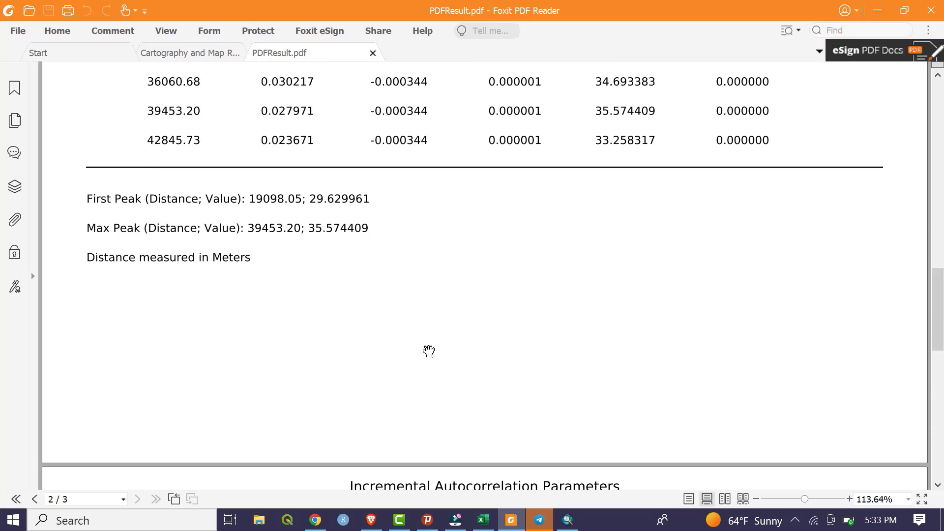
pyautogui.scroll(15, 428, 350)
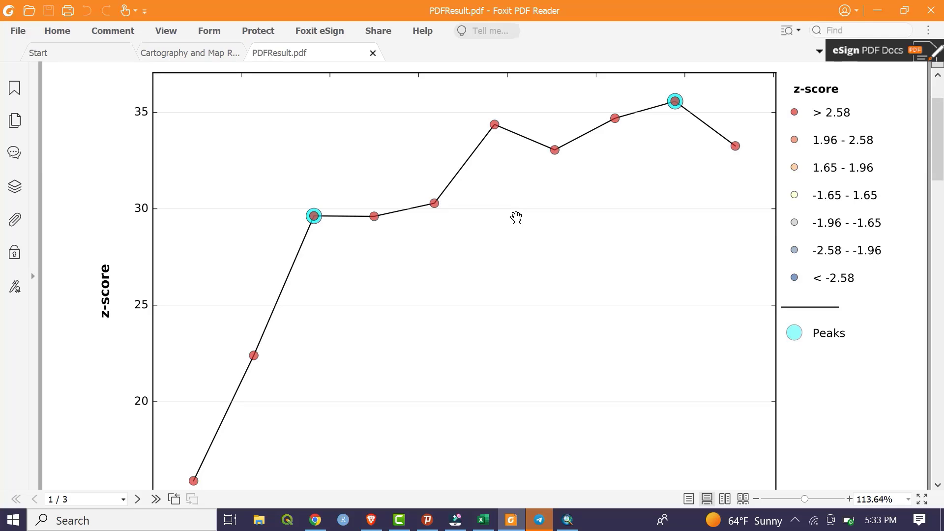
pyautogui.click(878, 10)
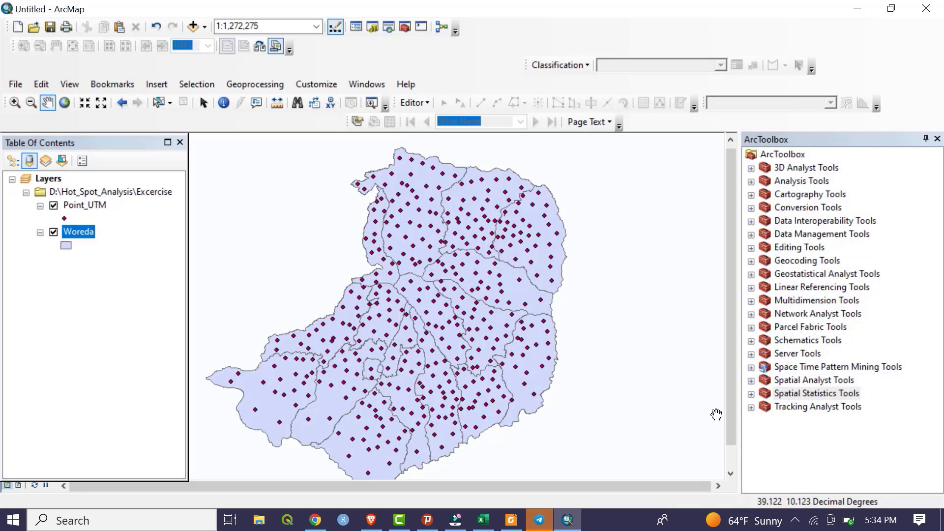
# Step: Open the Collect Events tool from the Utilities toolset of Spatial Statistics Tools and set Point_UTM as the input incident features
pyautogui.click(752, 394)
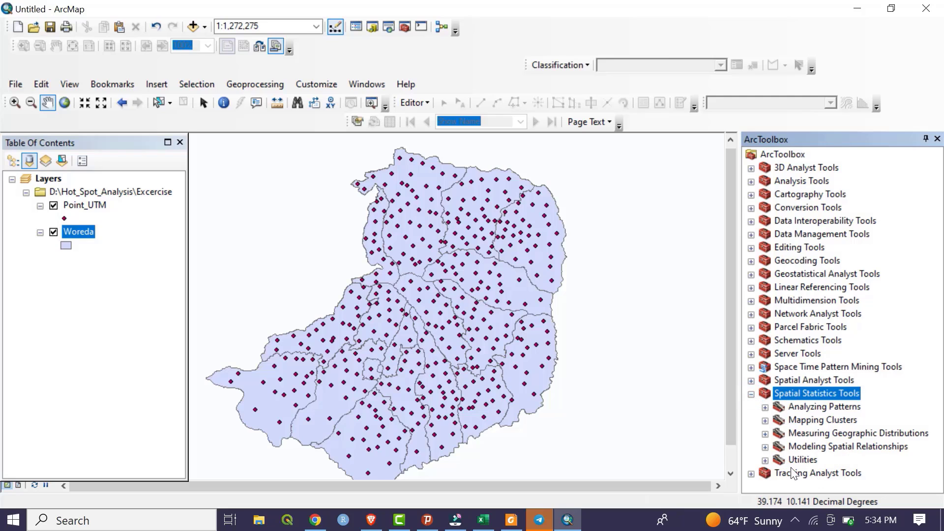
pyautogui.click(765, 460)
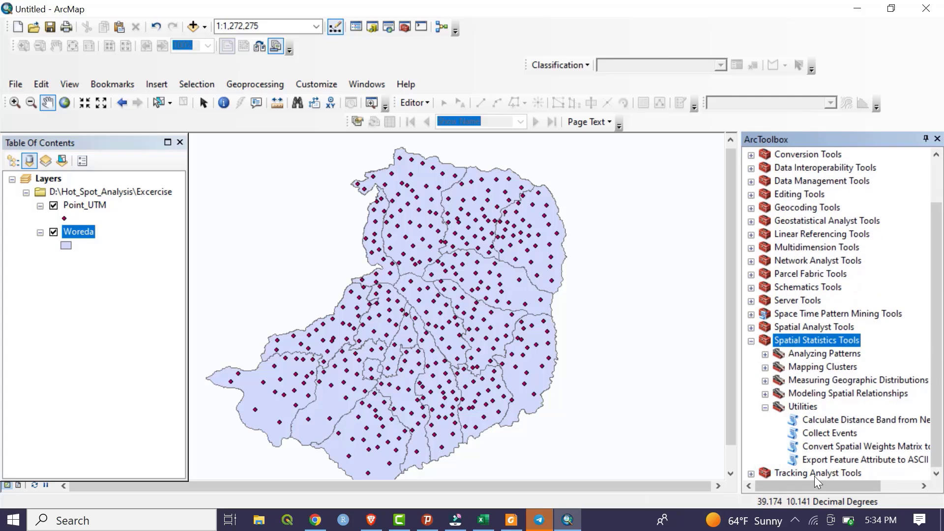
pyautogui.doubleClick(819, 433)
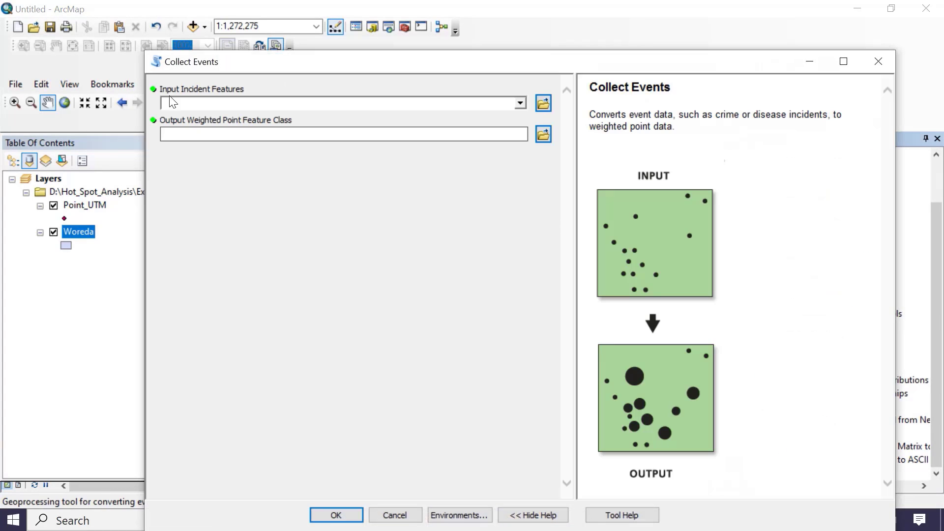
pyautogui.click(519, 104)
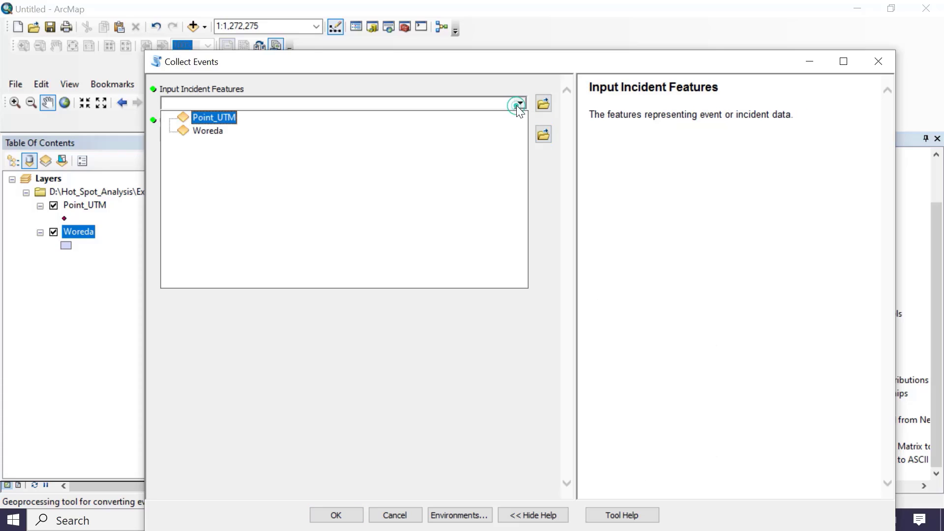
pyautogui.click(216, 117)
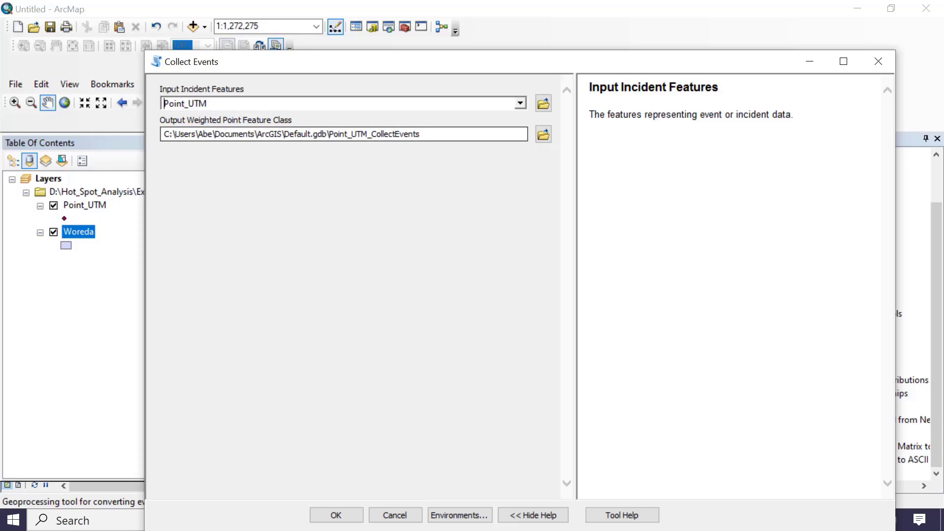
# Step: Save the output weighted point feature class as CollectEvents in the Excercise folder and run Collect Events
pyautogui.click(543, 134)
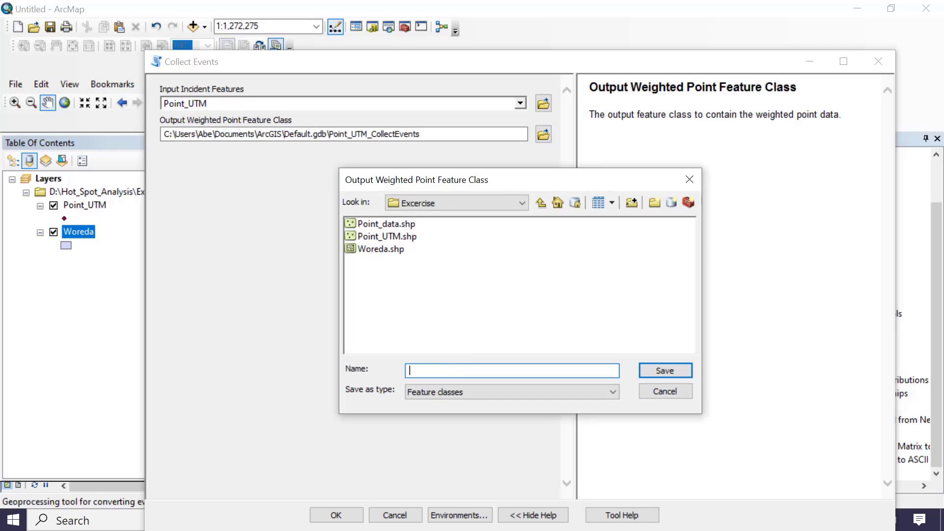
pyautogui.write('CollectEvents')
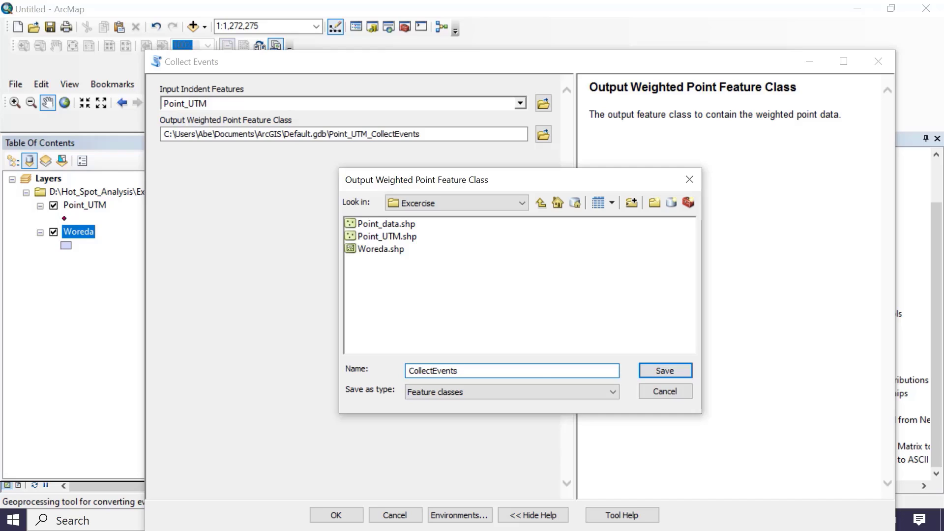
pyautogui.click(665, 371)
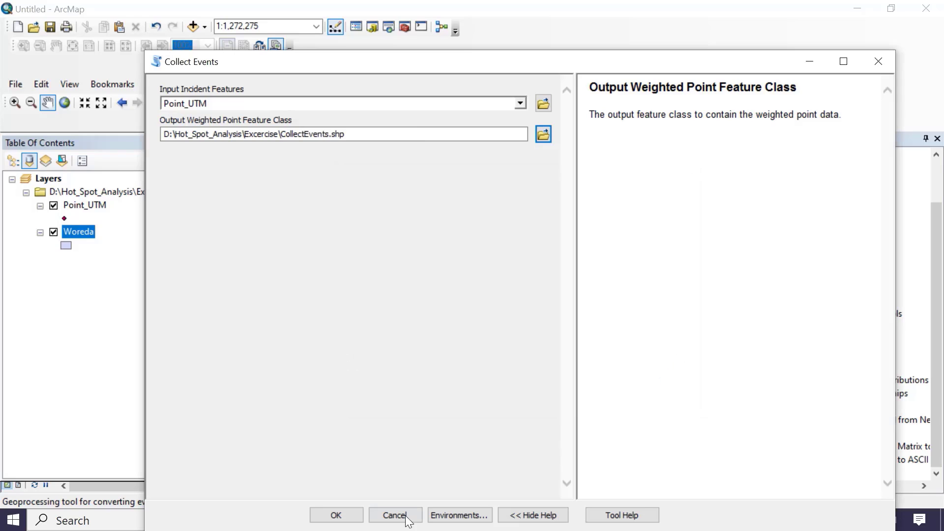
pyautogui.click(347, 517)
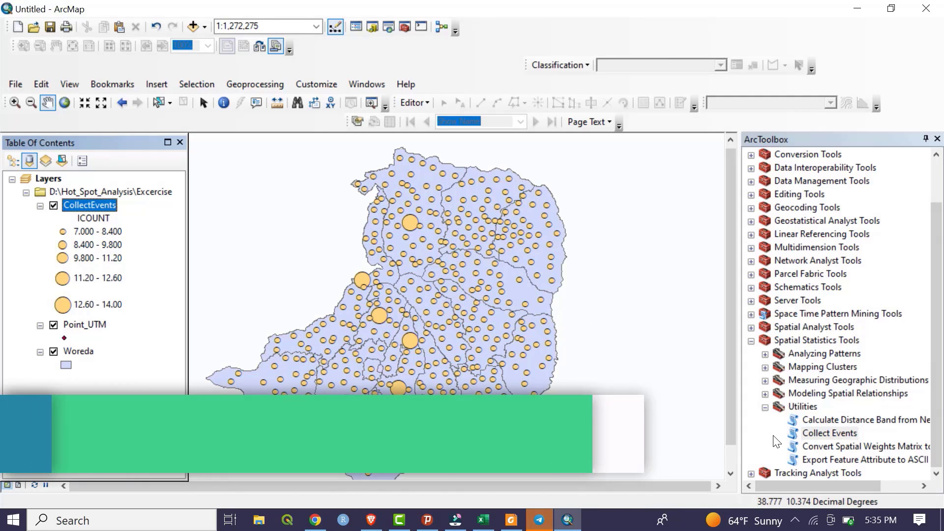
# Step: Open Hot Spot Analysis (Getis-Ord Gi*) from the Mapping Clusters toolset and set CollectEvents as input with ICOUNT as the input field
pyautogui.doubleClick(802, 406)
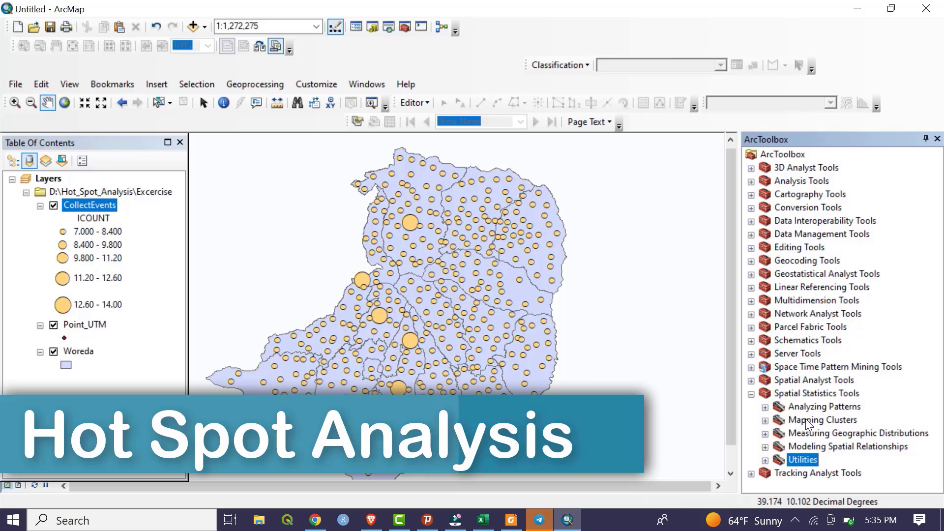
pyautogui.click(765, 421)
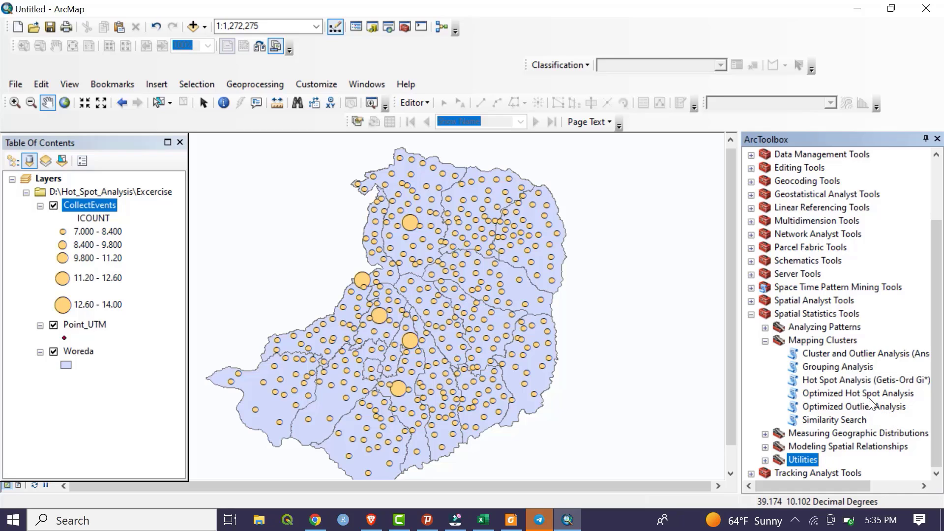
pyautogui.doubleClick(874, 378)
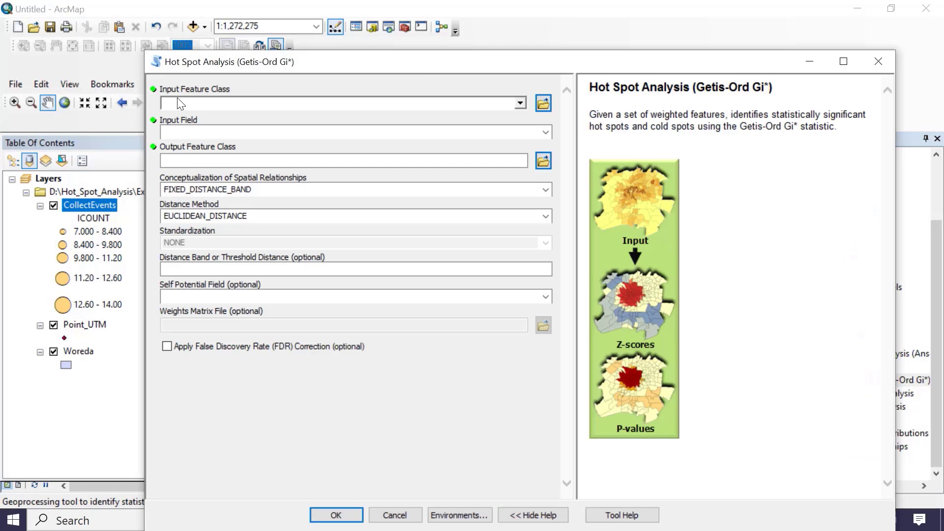
pyautogui.click(521, 104)
pyautogui.click(215, 116)
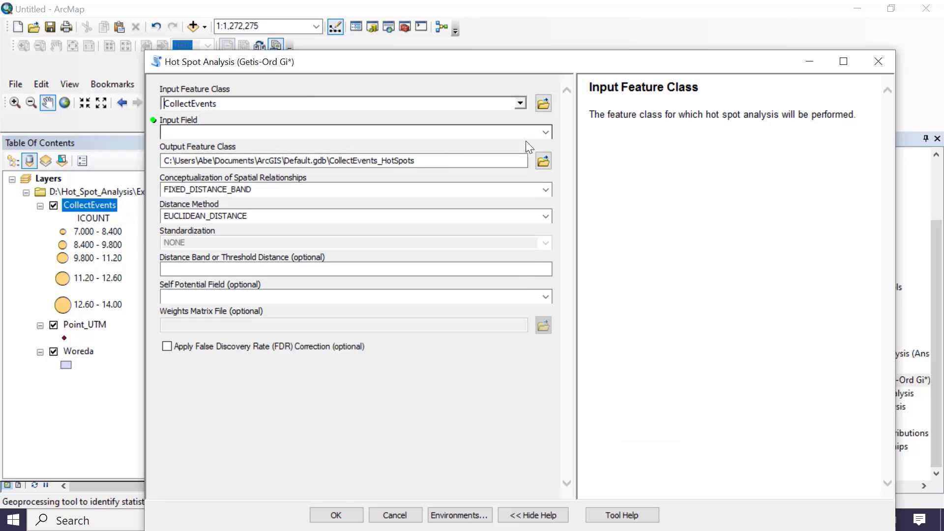
pyautogui.click(546, 132)
pyautogui.click(344, 152)
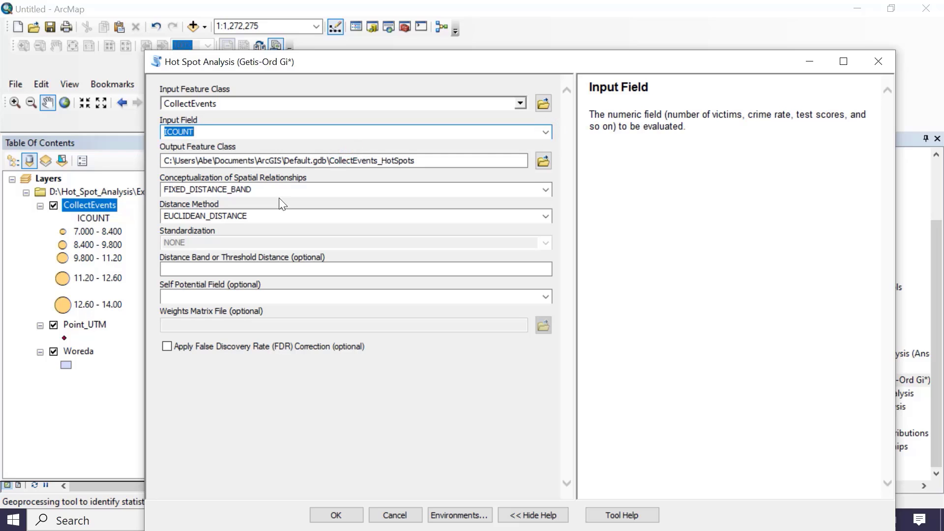
# Step: Save the output feature class as Hotspot in the Excercise folder and run the Hot Spot Analysis
pyautogui.click(544, 161)
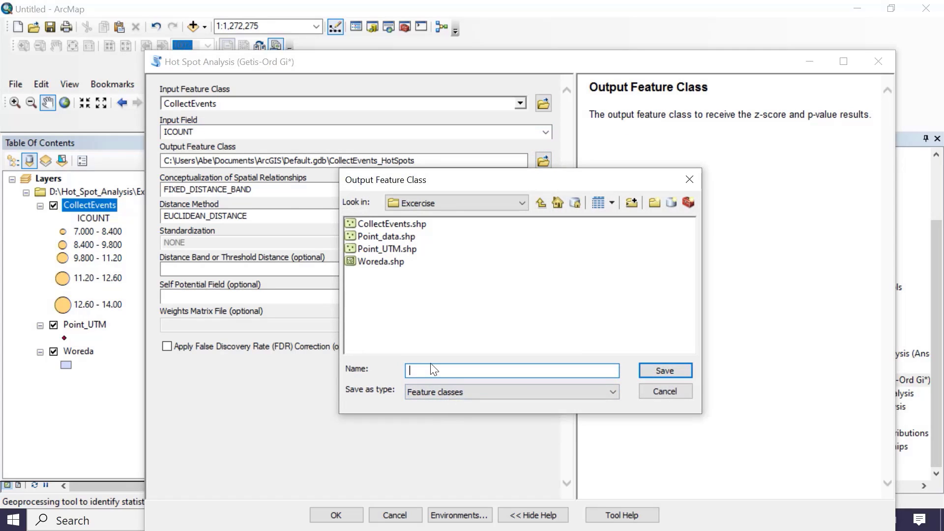
pyautogui.write('Hotspot')
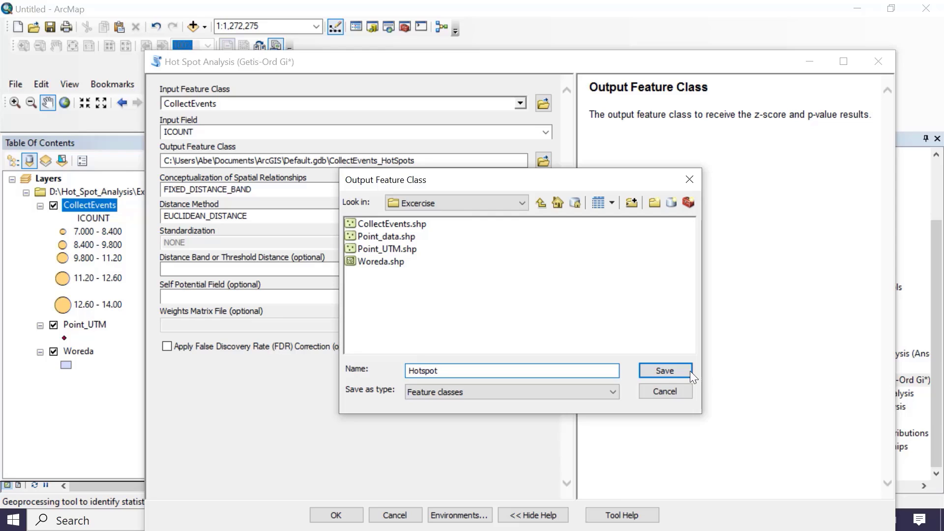
pyautogui.click(663, 371)
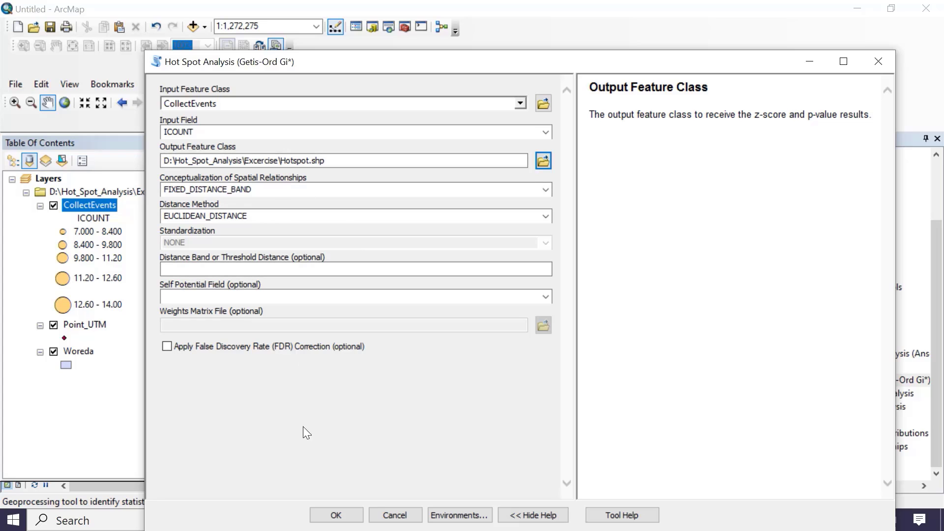
pyautogui.click(347, 517)
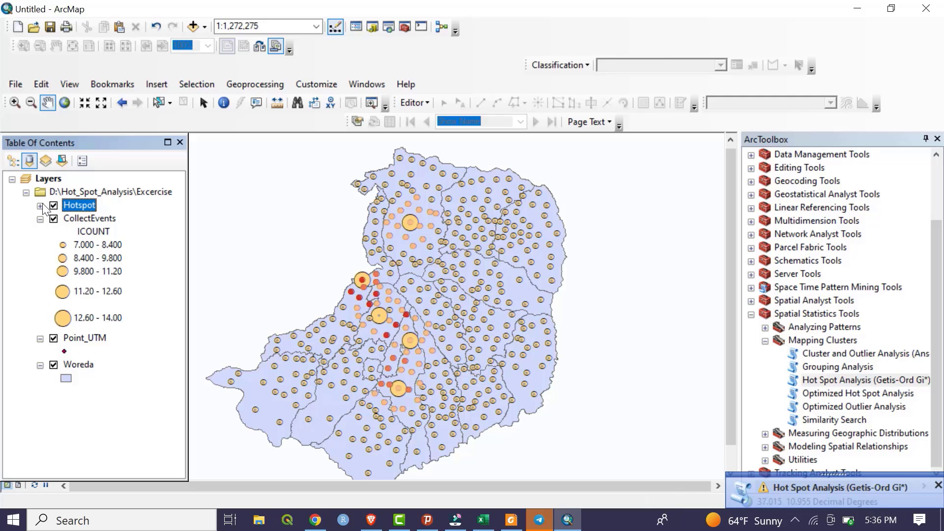
# Step: Expand the Hotspot legend with CollectEvents hidden, and change the Woreda polygons to the Hollow symbol
pyautogui.click(39, 206)
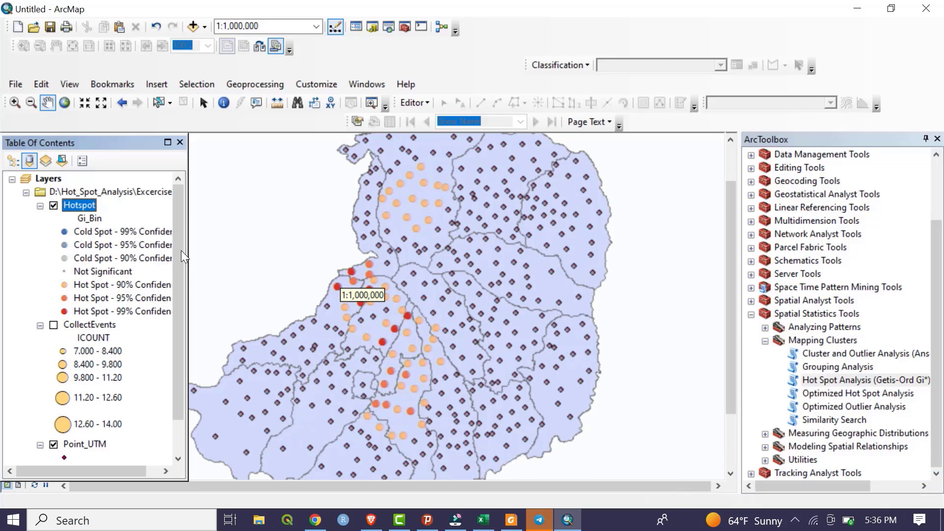
pyautogui.scroll(-2, 178, 290)
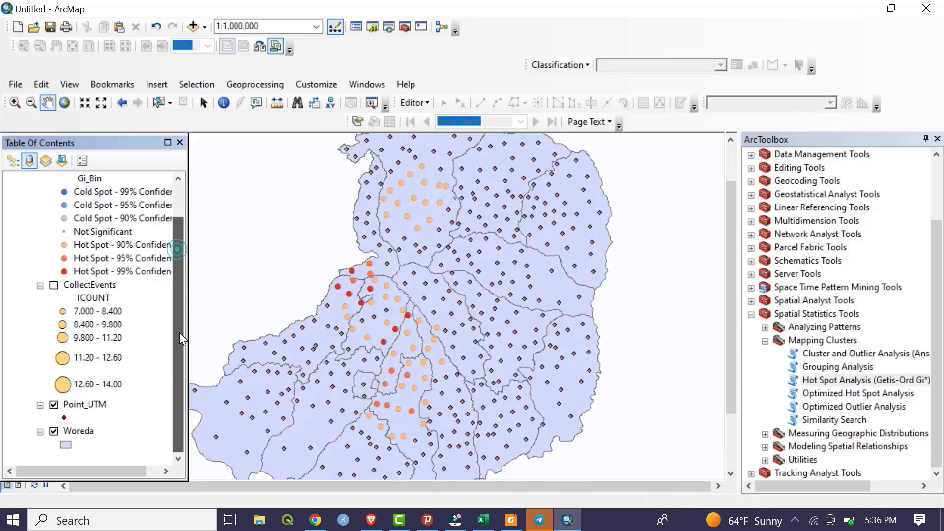
pyautogui.click(66, 444)
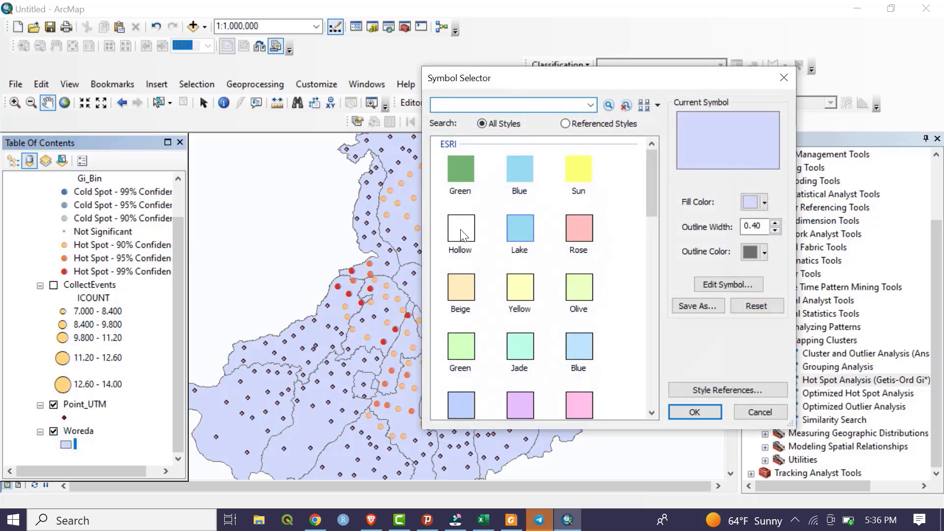
pyautogui.click(462, 231)
pyautogui.click(696, 412)
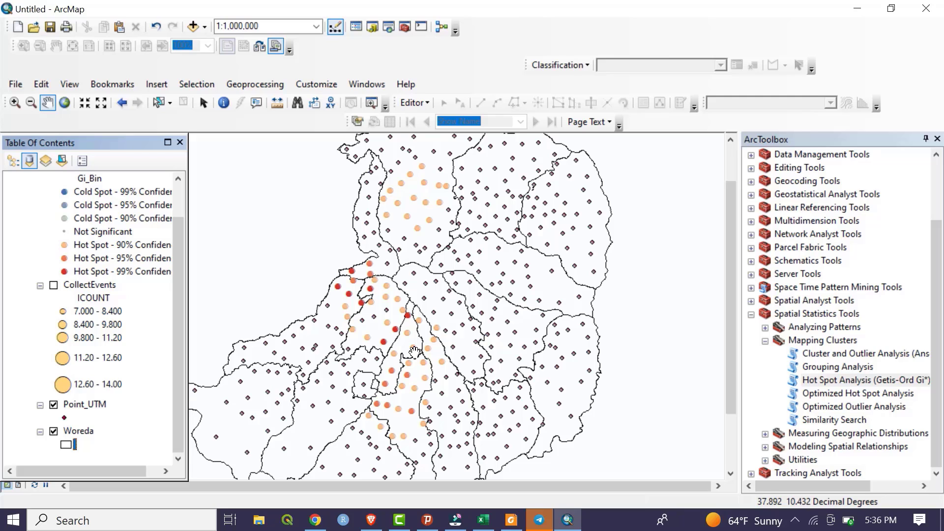
# Step: Collapse Spatial Statistics Tools and open the IDW tool from the Interpolation toolset of Spatial Analyst Tools
pyautogui.click(765, 341)
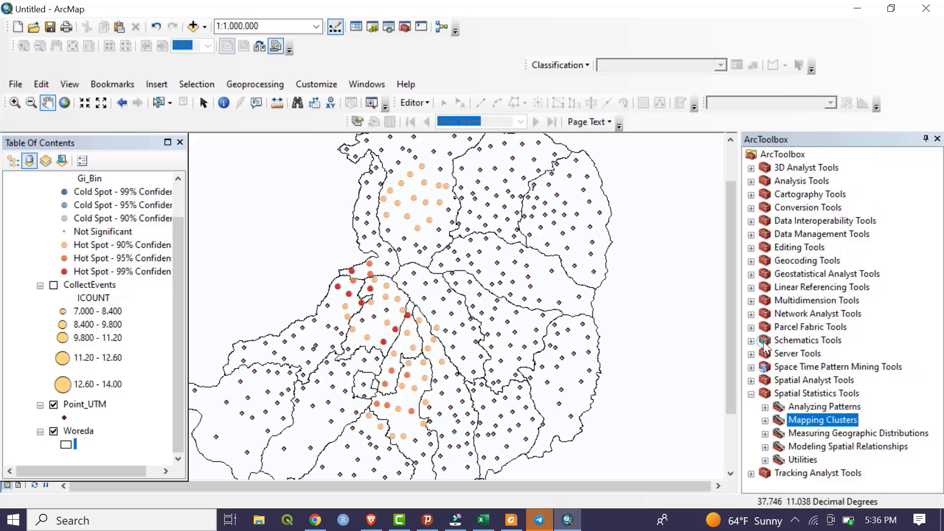
pyautogui.click(753, 395)
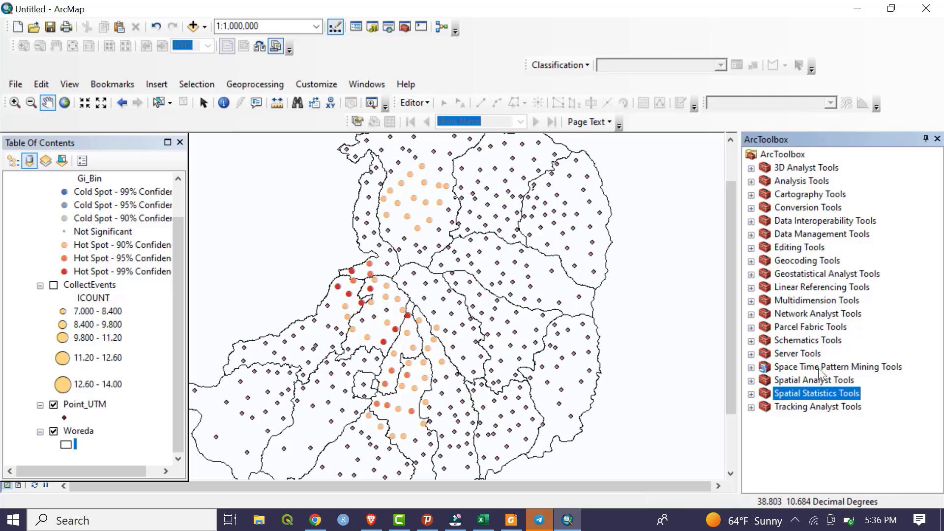
pyautogui.click(751, 381)
pyautogui.scroll(-1, 804, 311)
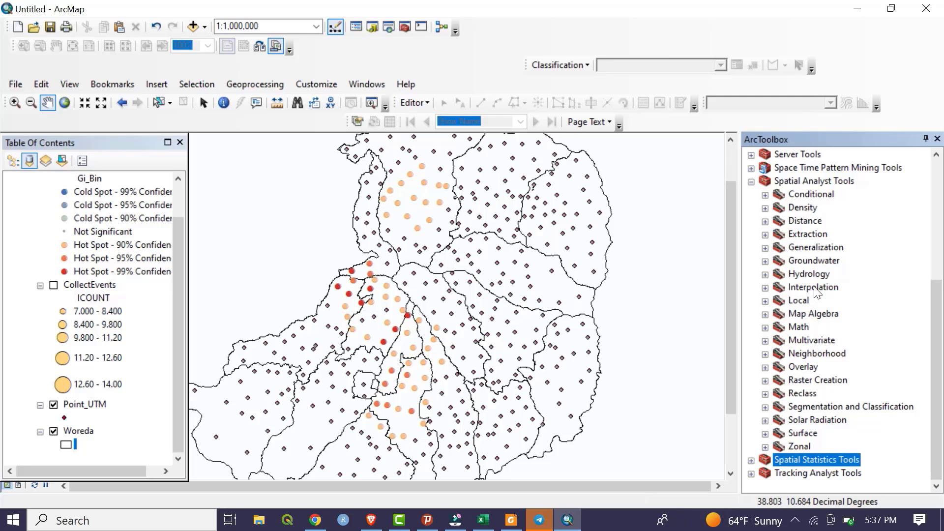
pyautogui.doubleClick(814, 288)
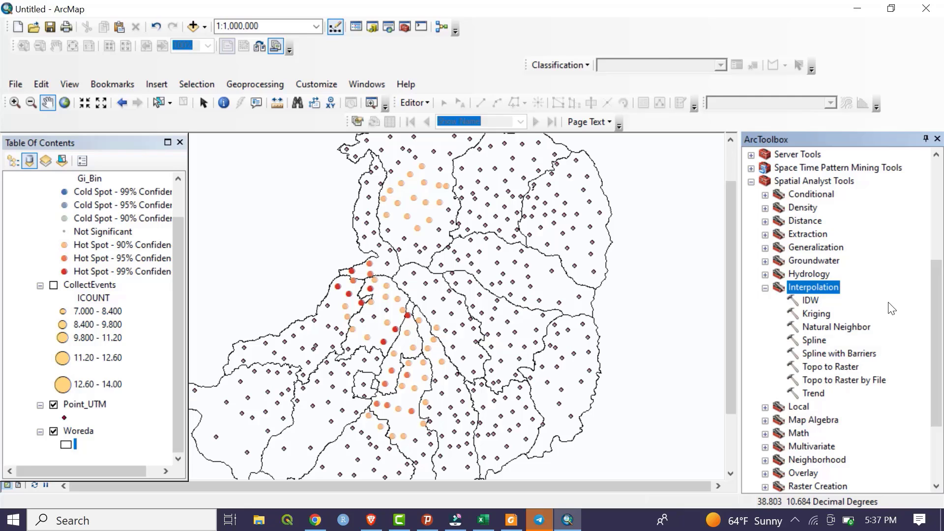
pyautogui.doubleClick(810, 301)
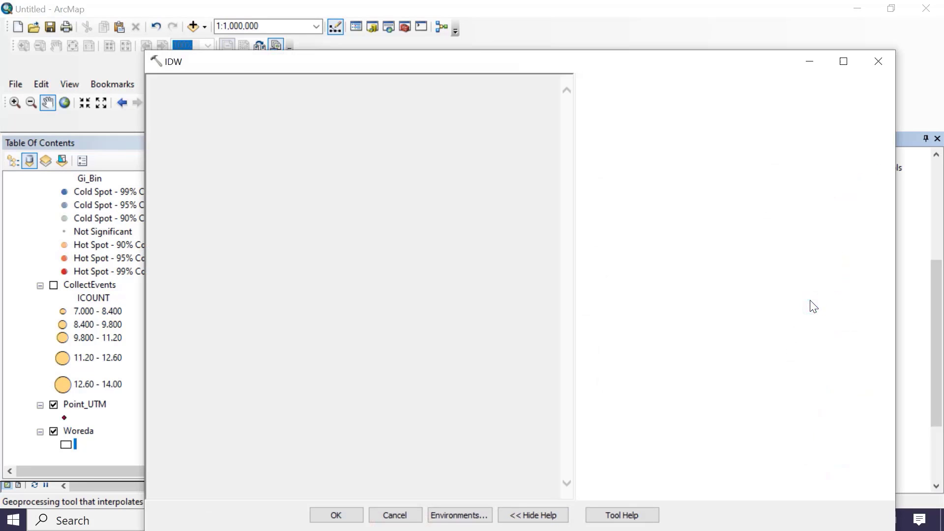
# Step: Set Hotspot as the IDW input point features and GiZScore as the Z value field
pyautogui.click(519, 102)
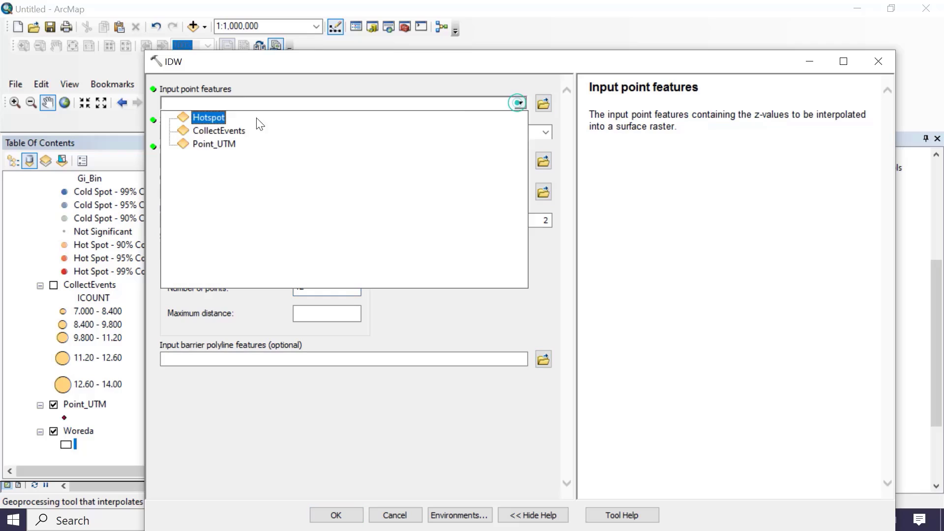
pyautogui.click(206, 118)
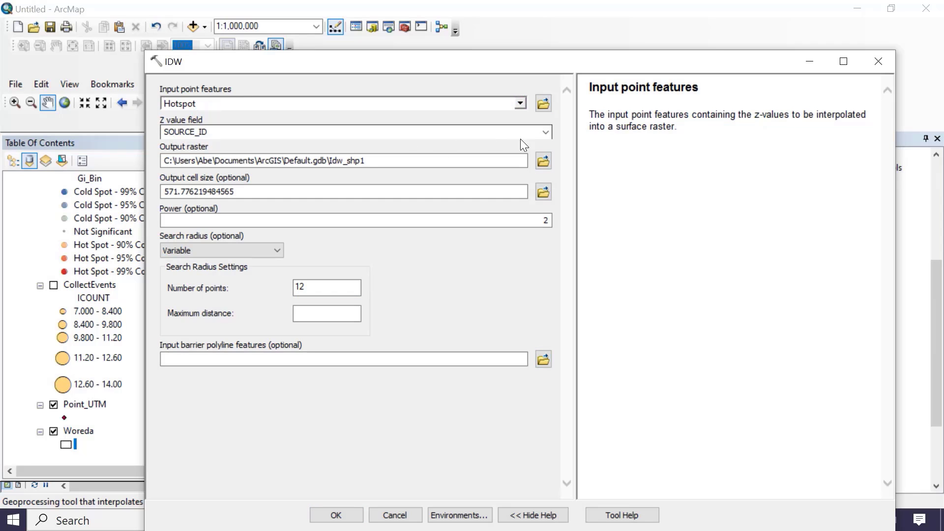
pyautogui.click(545, 131)
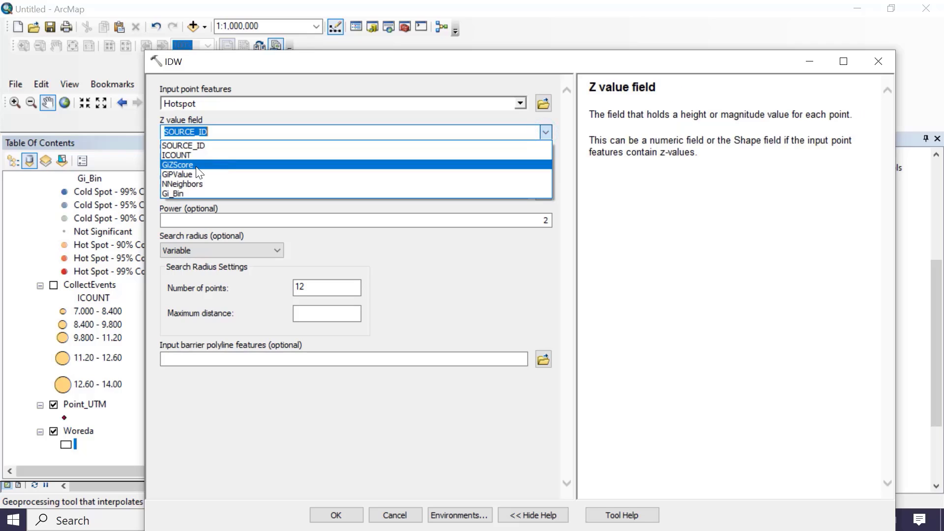
pyautogui.click(193, 167)
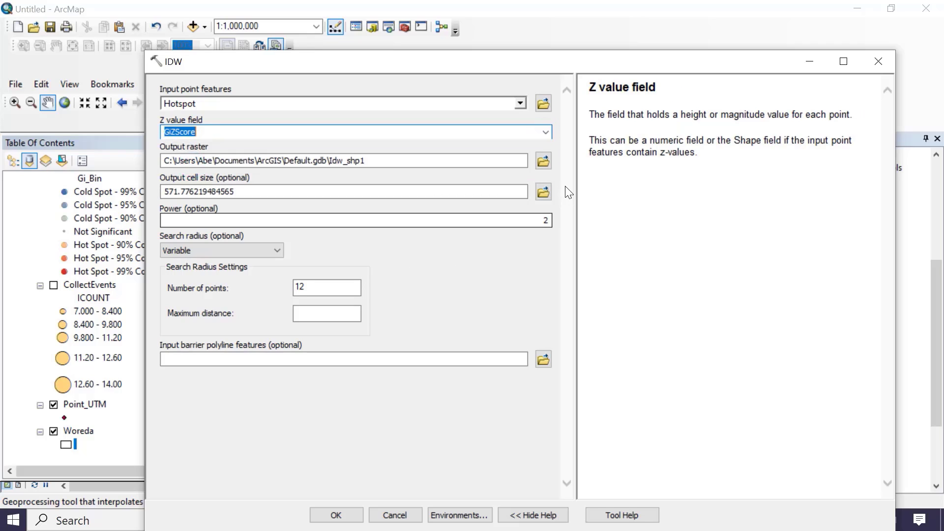
# Step: Save the output raster as IDW in the Excercise folder and set the output cell size to 30
pyautogui.click(543, 162)
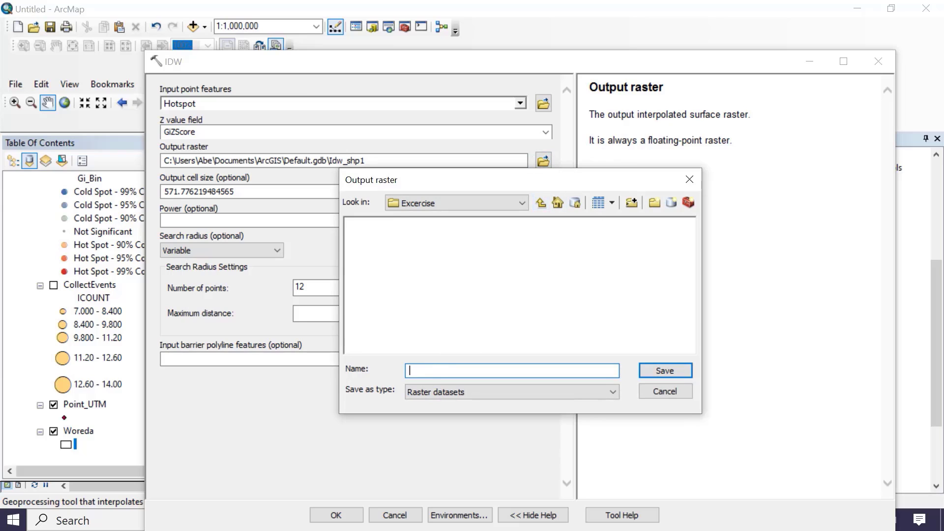
pyautogui.click(427, 374)
pyautogui.click(686, 371)
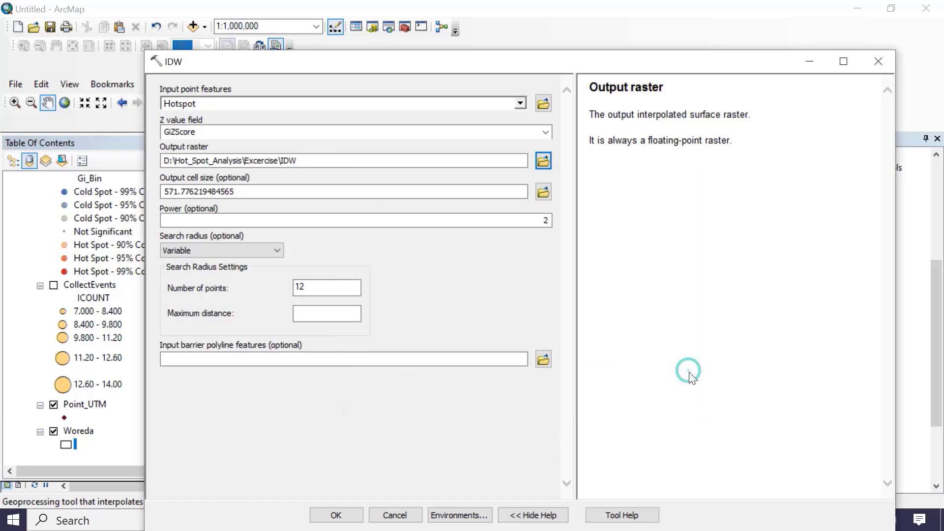
pyautogui.doubleClick(251, 193)
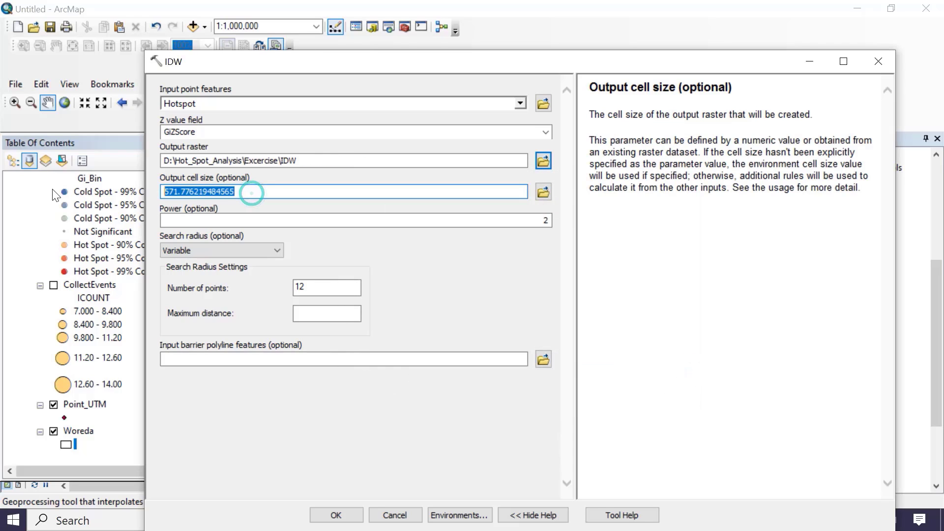
pyautogui.write('30')
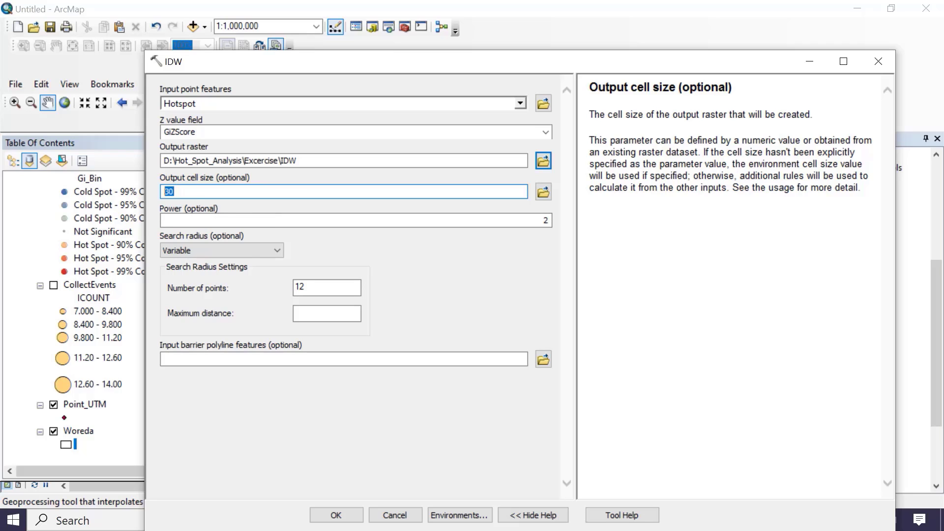
pyautogui.moveTo(468, 61); pyautogui.dragTo(483, 44)
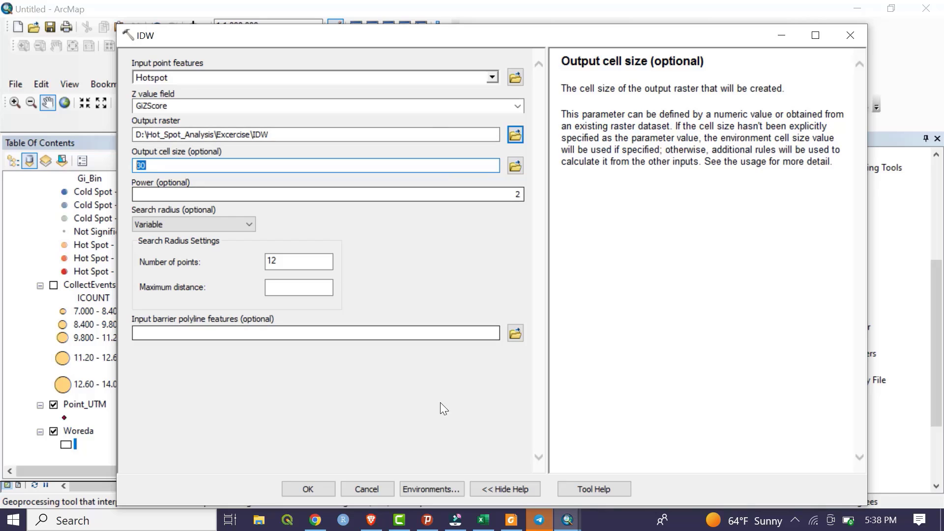
# Step: Set the processing extent in the IDW environment settings to Same as layer Woreda
pyautogui.click(426, 489)
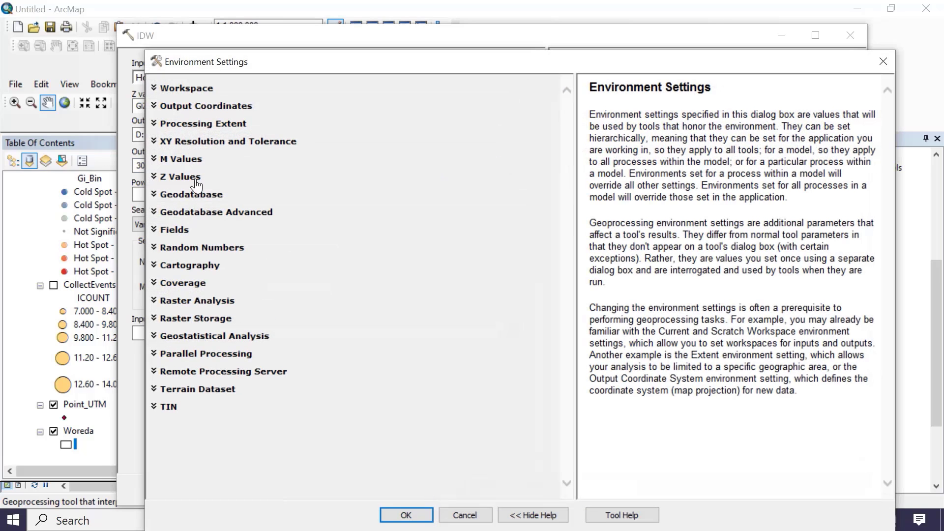
pyautogui.click(204, 124)
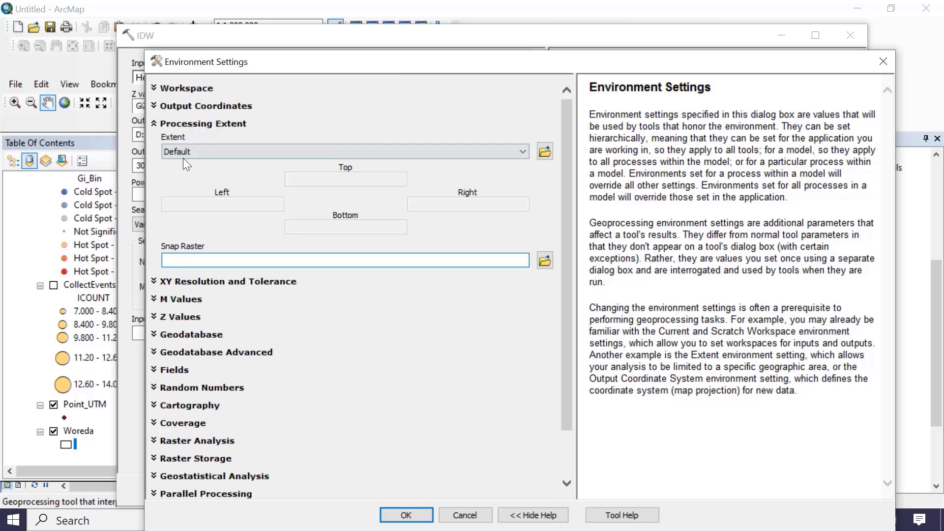
pyautogui.click(204, 151)
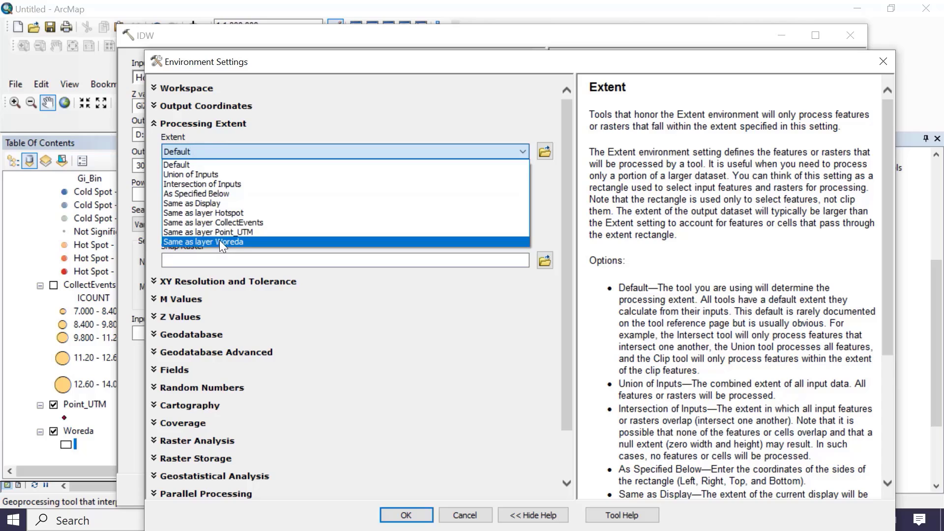
pyautogui.click(220, 241)
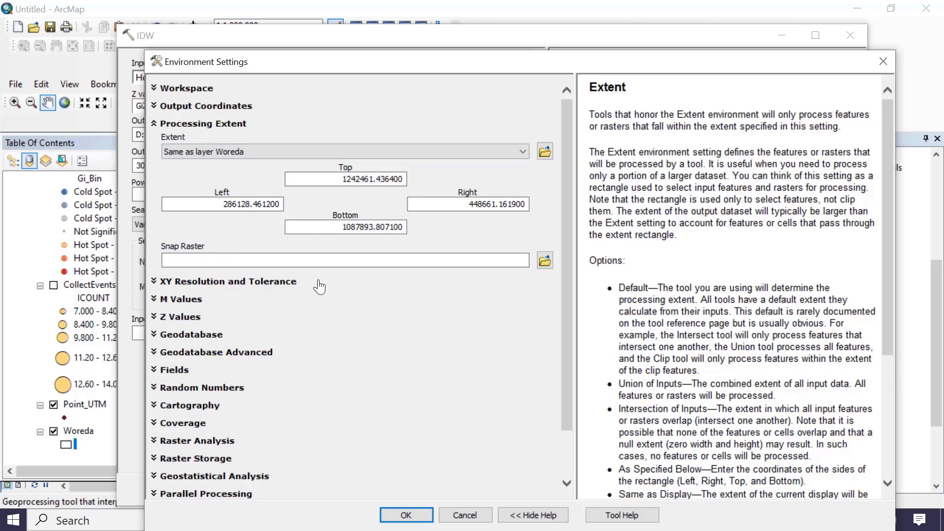
# Step: Set the raster analysis cell size to As Specified Below and use Woreda as the mask, accepting the environment settings
pyautogui.scroll(-2, 225, 313)
pyautogui.click(202, 398)
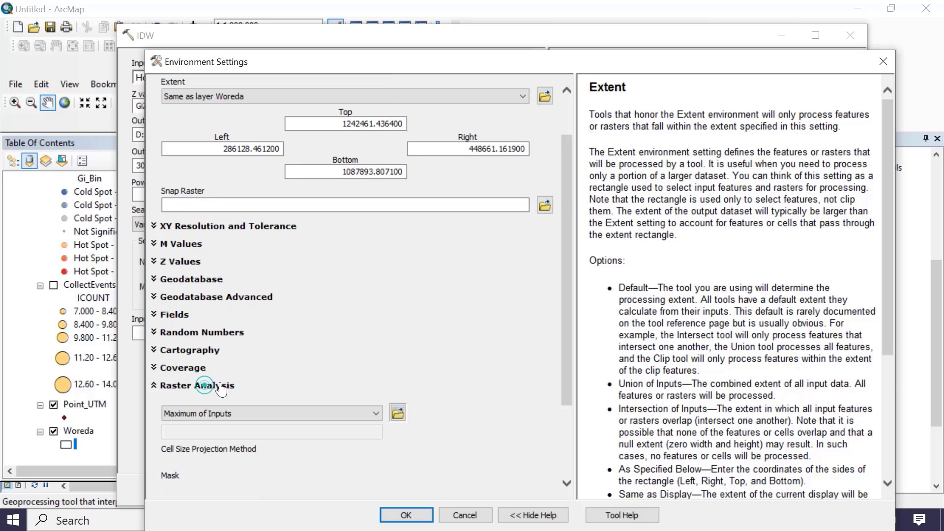
pyautogui.scroll(-2, 237, 358)
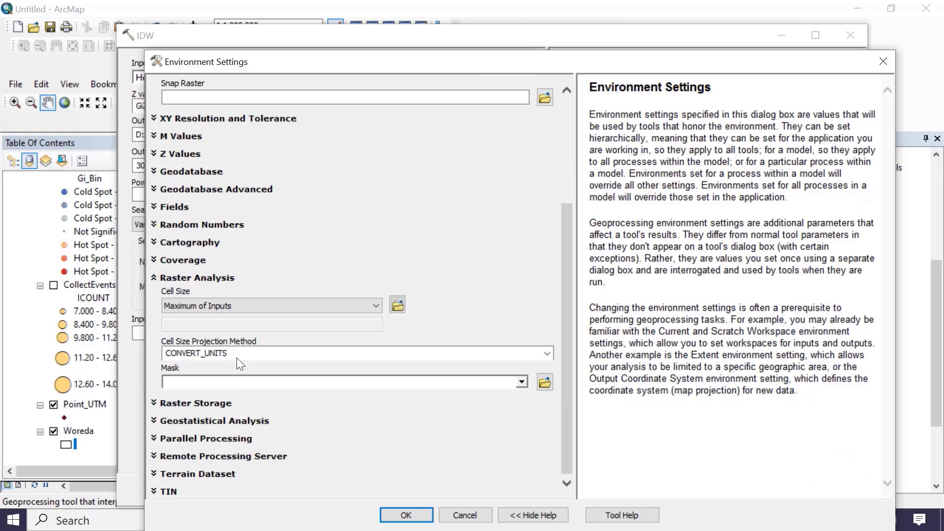
pyautogui.click(214, 306)
pyautogui.click(223, 335)
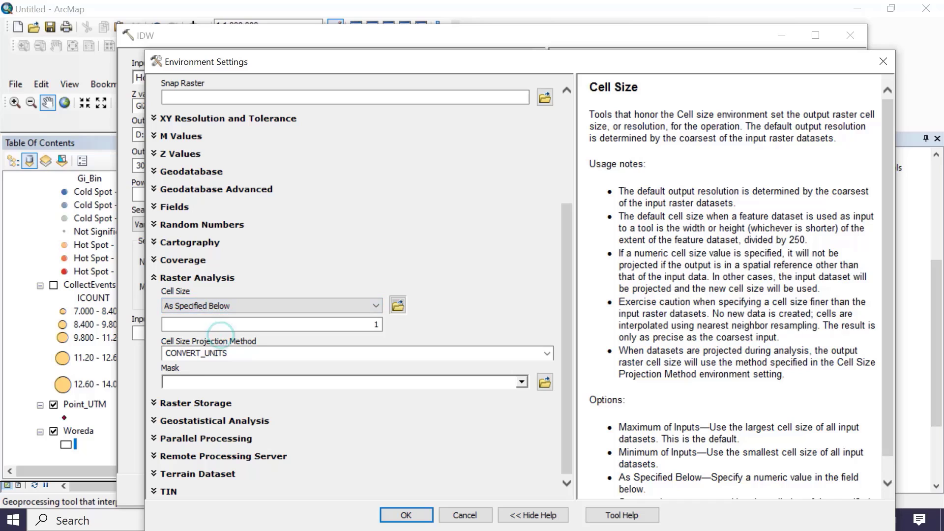
pyautogui.click(523, 383)
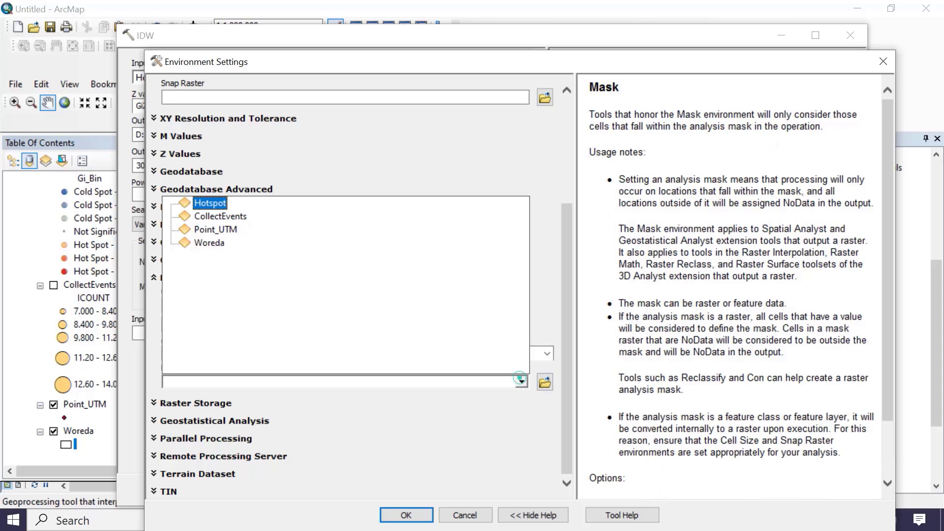
pyautogui.click(209, 241)
pyautogui.click(407, 515)
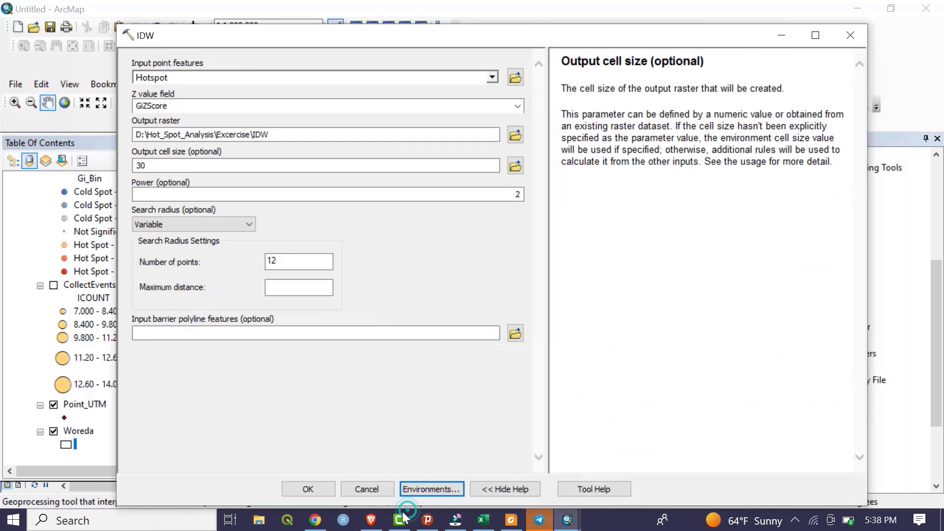
# Step: Run the IDW interpolation and hide the Point_UTM layer to view the resulting raster and its legend classes
pyautogui.click(306, 486)
pyautogui.scroll(-3, 407, 412)
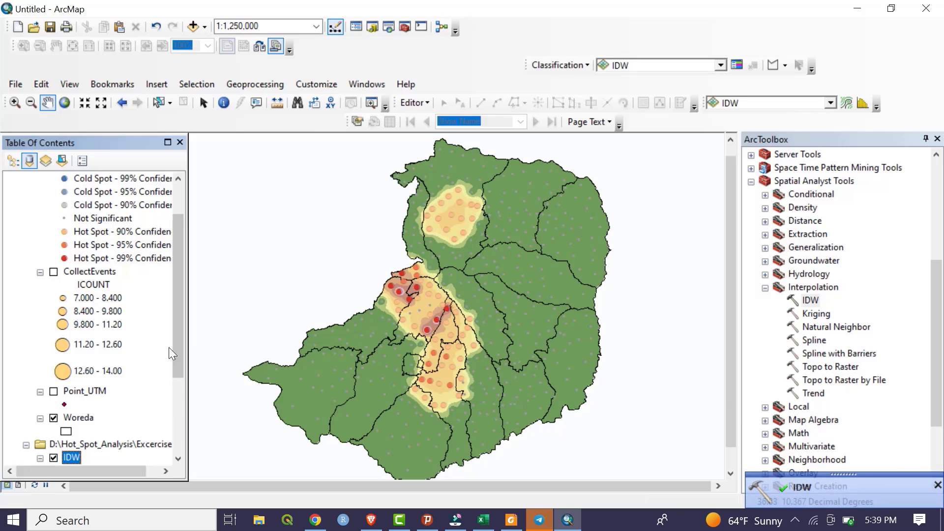
pyautogui.moveTo(179, 347); pyautogui.dragTo(181, 379)
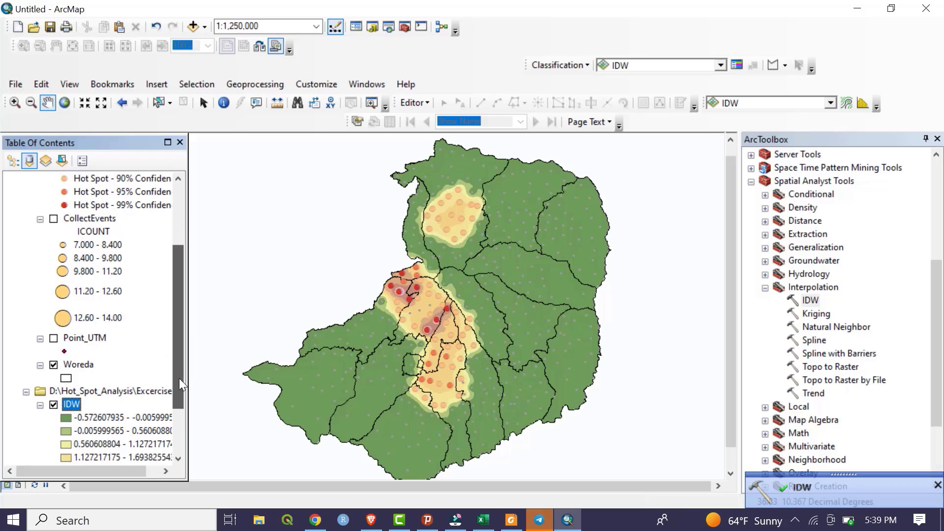
# Step: Turn on feature labels for the Woreda layer using the W_NAME label field and apply the layer properties
pyautogui.click(77, 365)
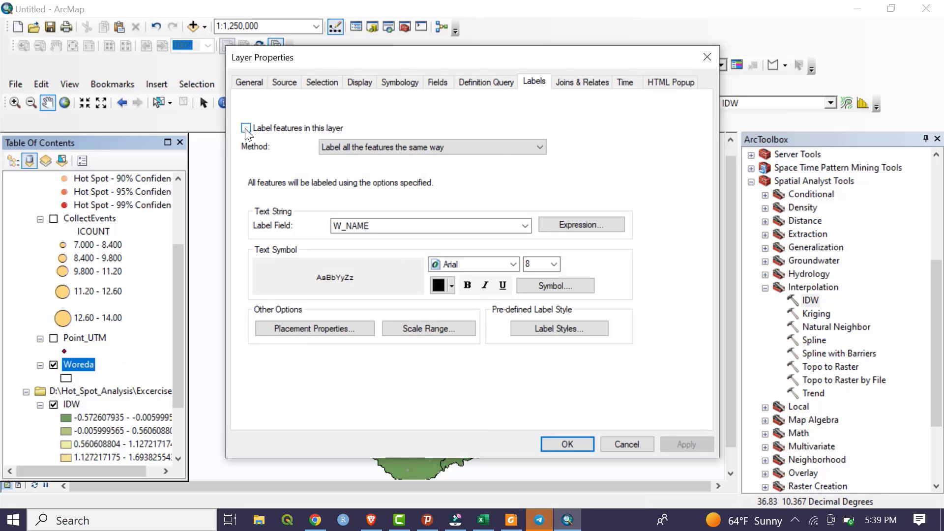
pyautogui.click(246, 128)
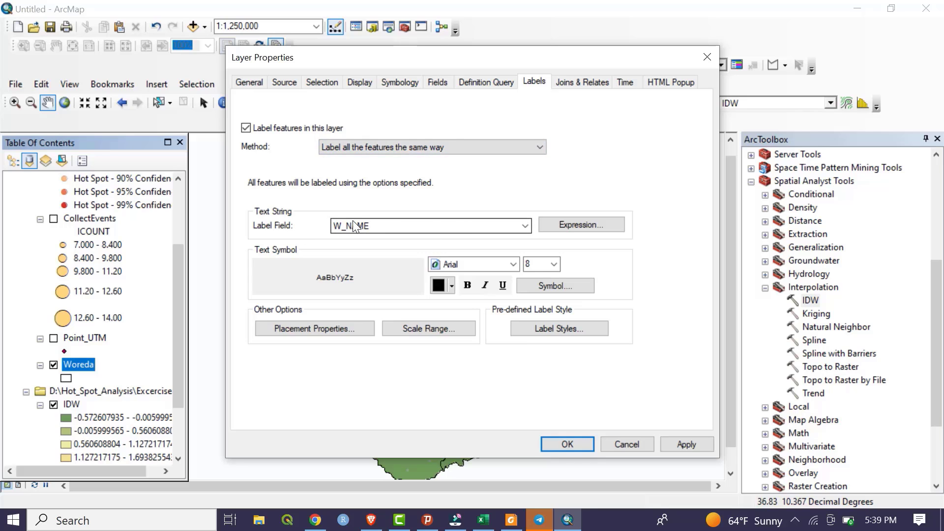
pyautogui.click(689, 445)
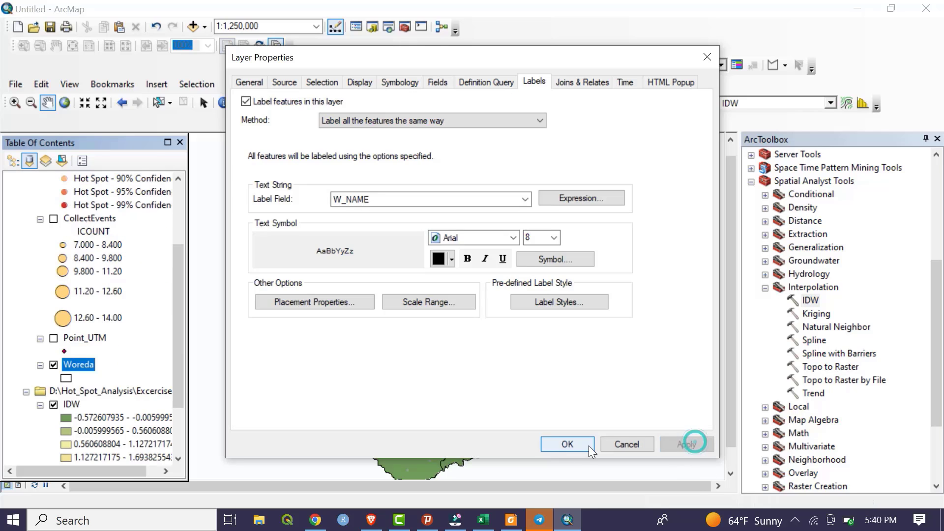
pyautogui.click(573, 445)
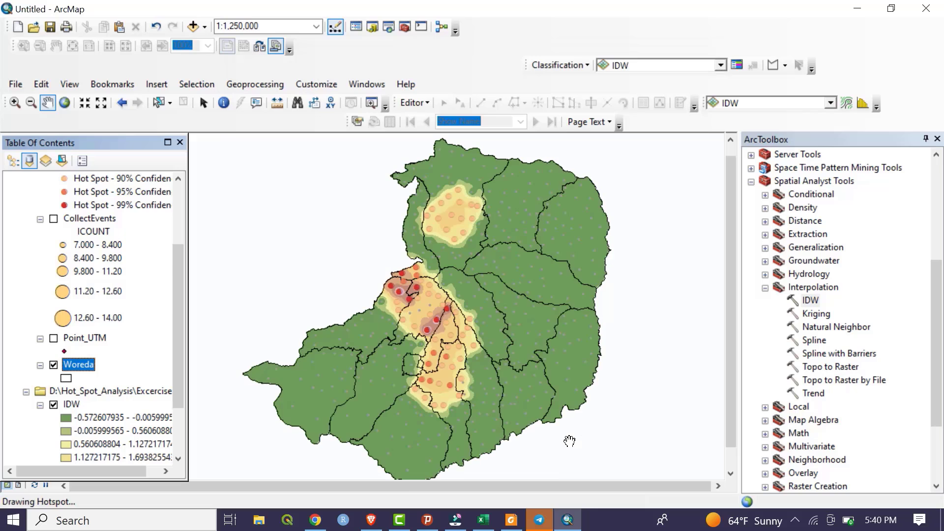
pyautogui.scroll(1, 514, 342)
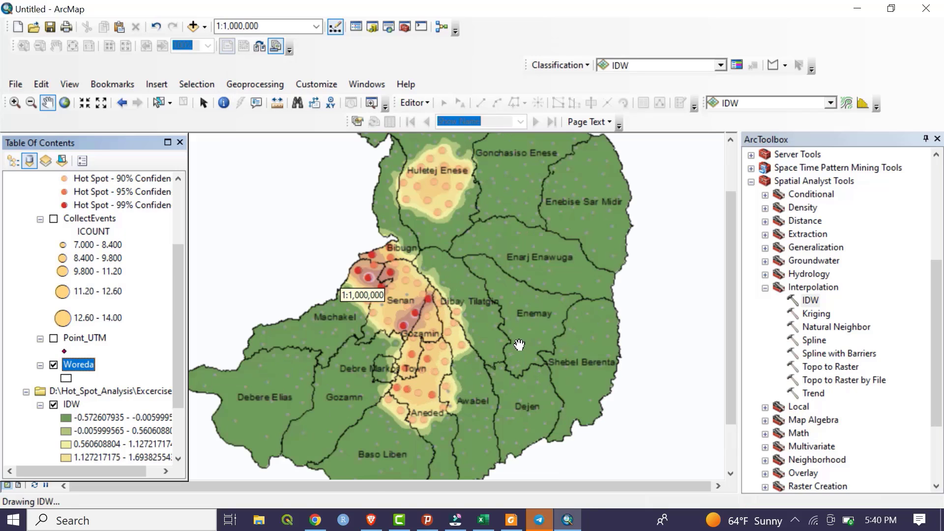
# Step: Set the IDW raster's classified symbology to 5 classes in its layer properties
pyautogui.moveTo(182, 339); pyautogui.dragTo(180, 403)
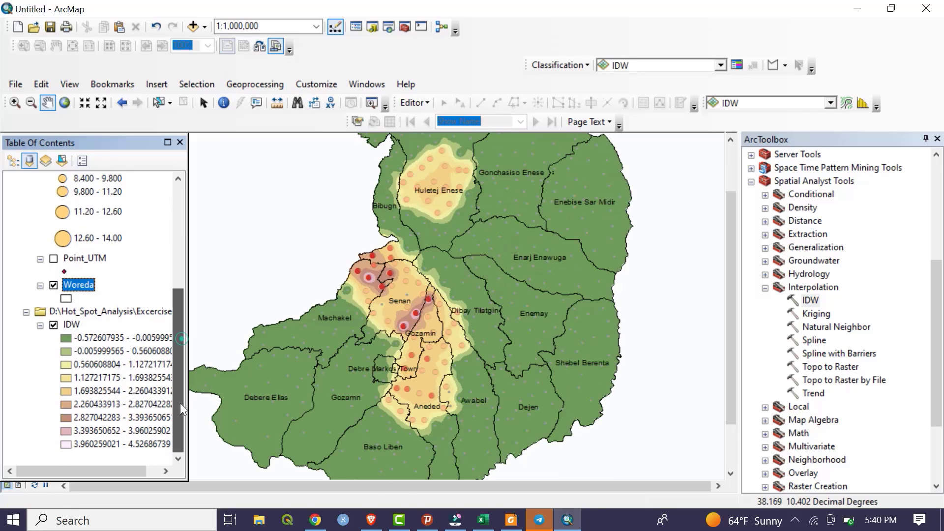
pyautogui.click(72, 324)
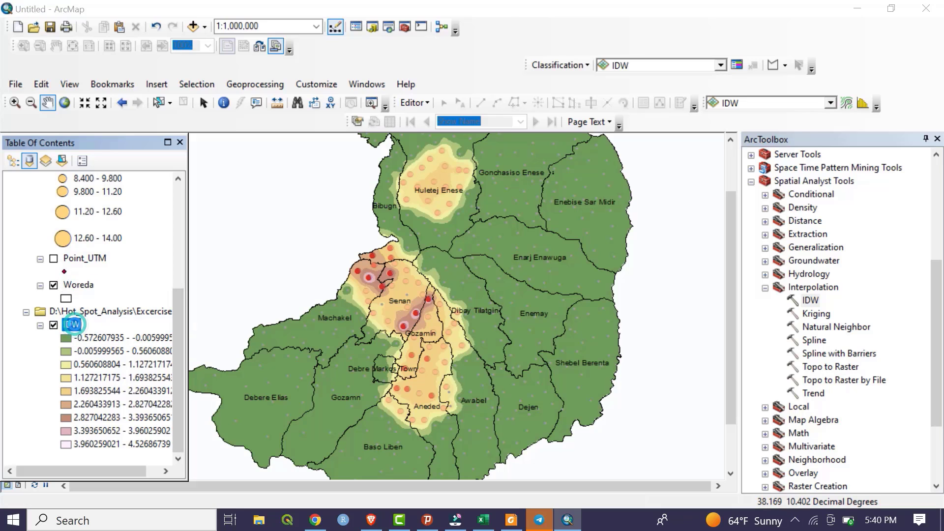
pyautogui.doubleClick(73, 325)
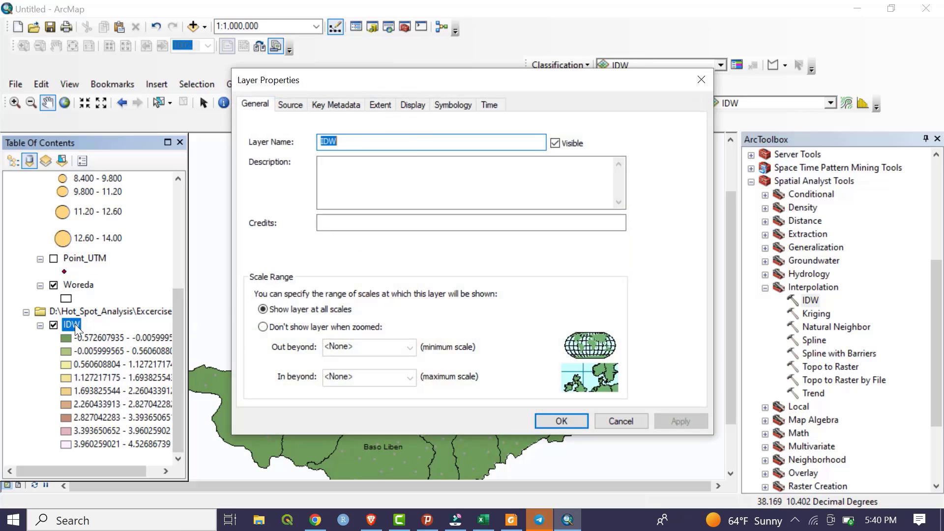
pyautogui.click(459, 105)
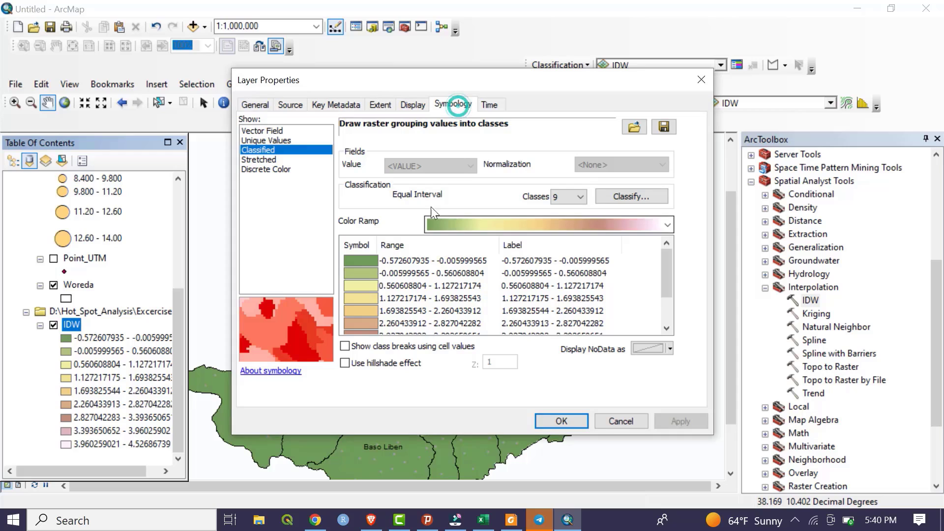
pyautogui.click(561, 201)
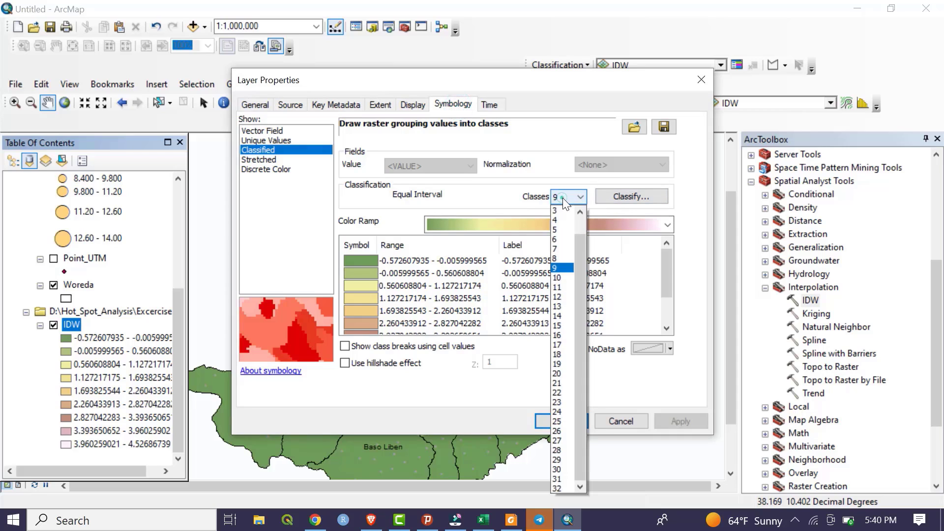
pyautogui.click(561, 229)
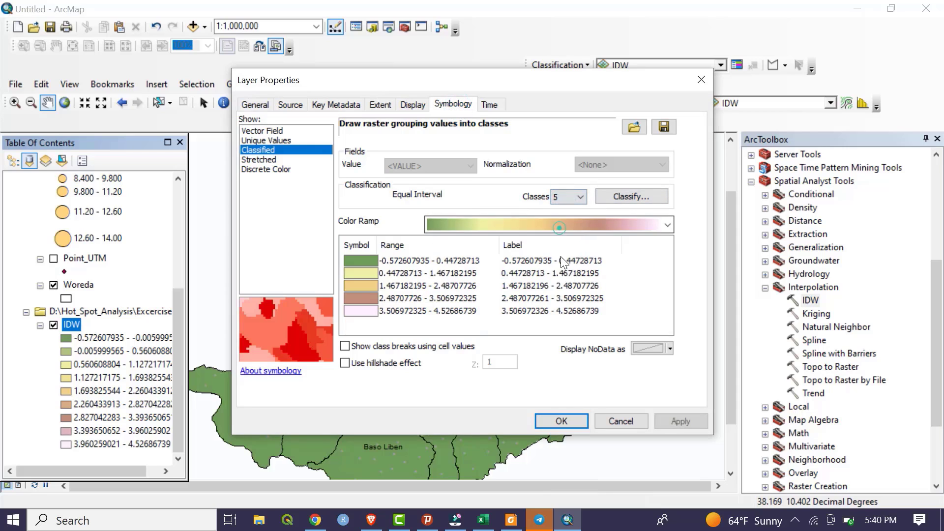
pyautogui.click(493, 226)
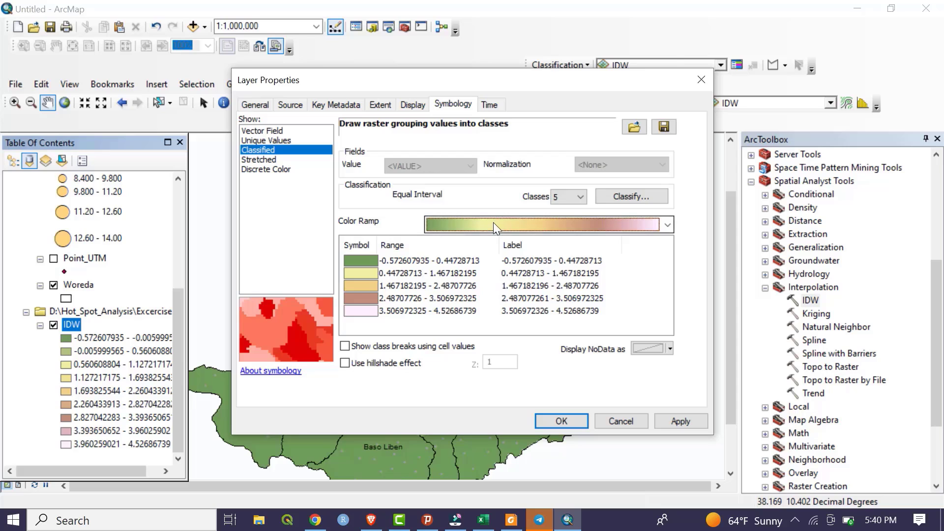
pyautogui.click(494, 222)
pyautogui.click(298, 256)
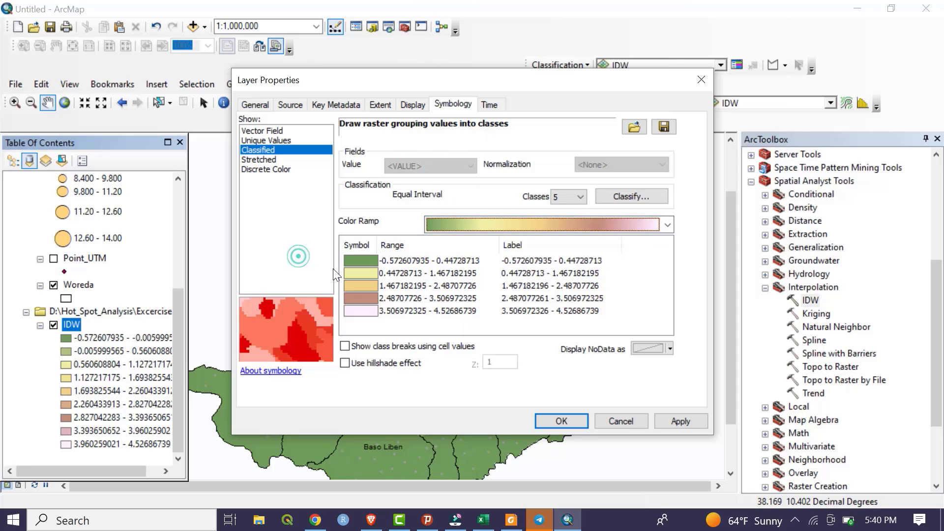
# Step: Change the color of the highest IDW class to red and apply the symbology to the map
pyautogui.click(367, 311)
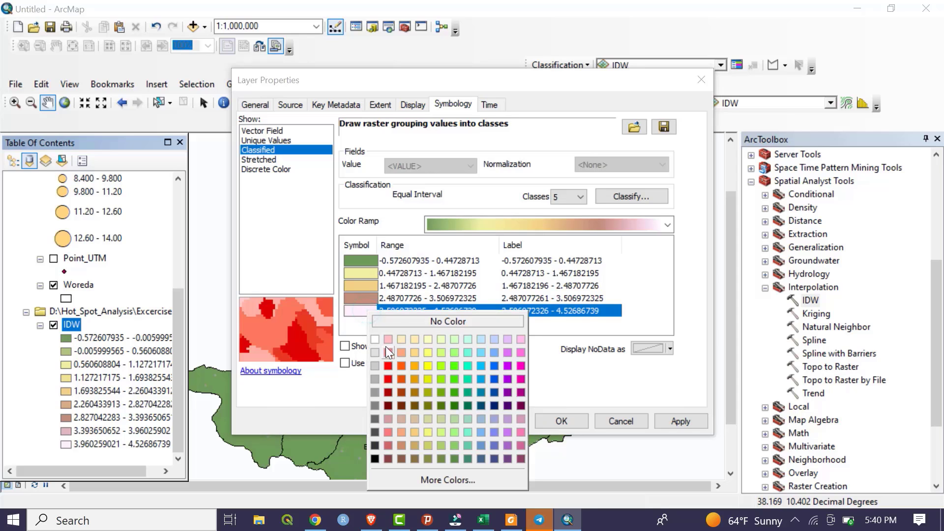
pyautogui.click(387, 365)
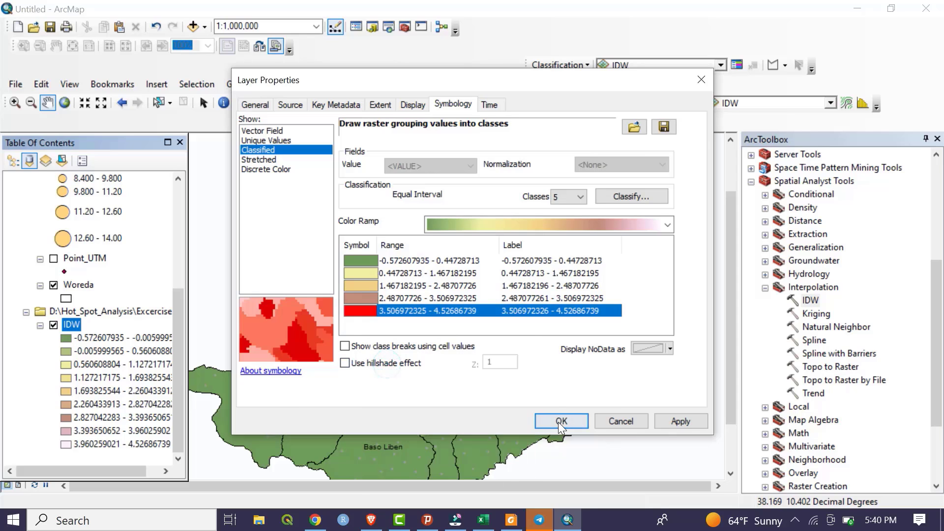
pyautogui.click(558, 421)
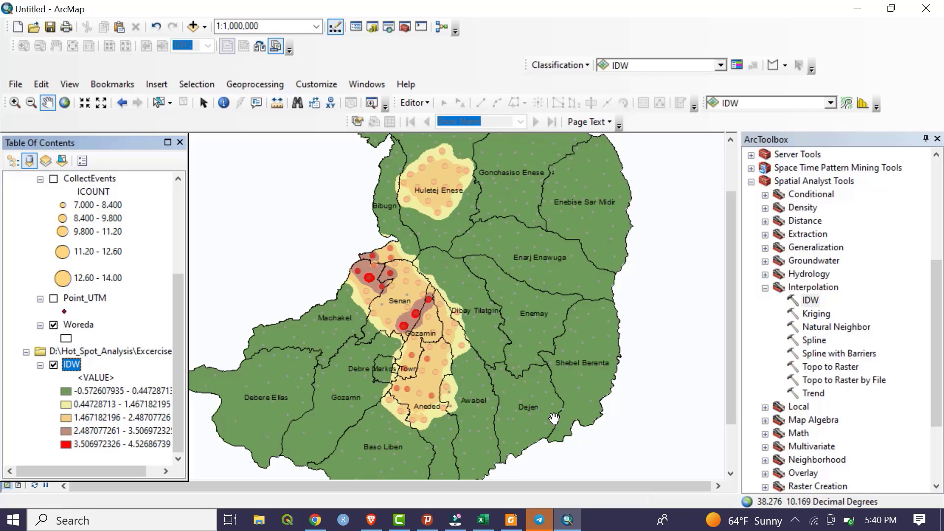
pyautogui.scroll(-1, 549, 413)
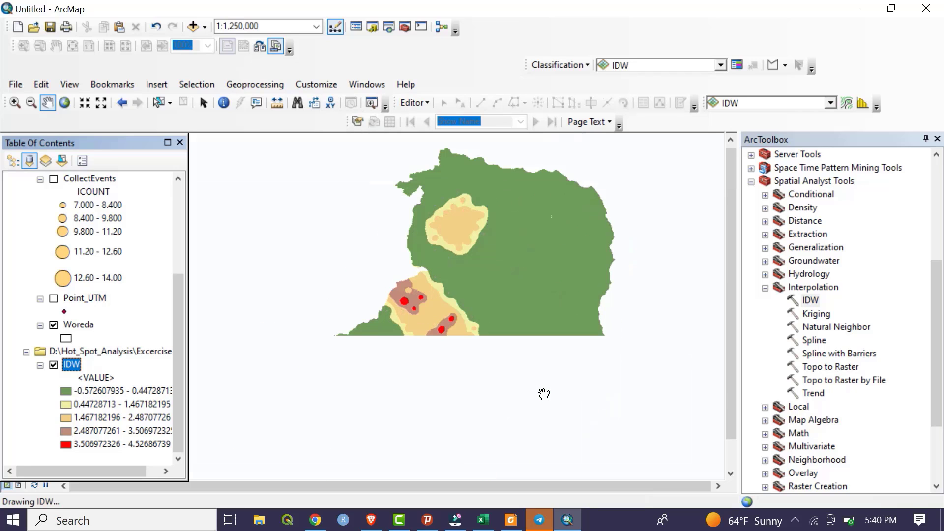
pyautogui.moveTo(522, 387); pyautogui.dragTo(497, 391)
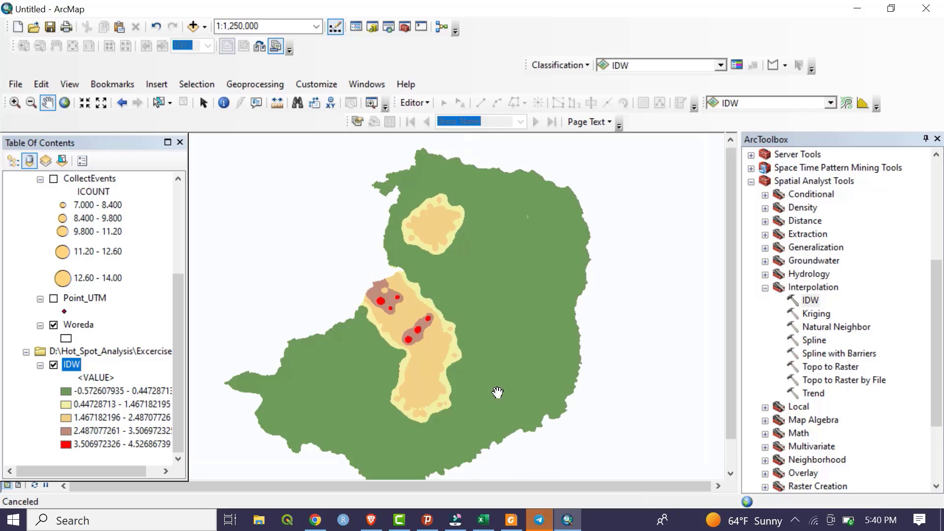